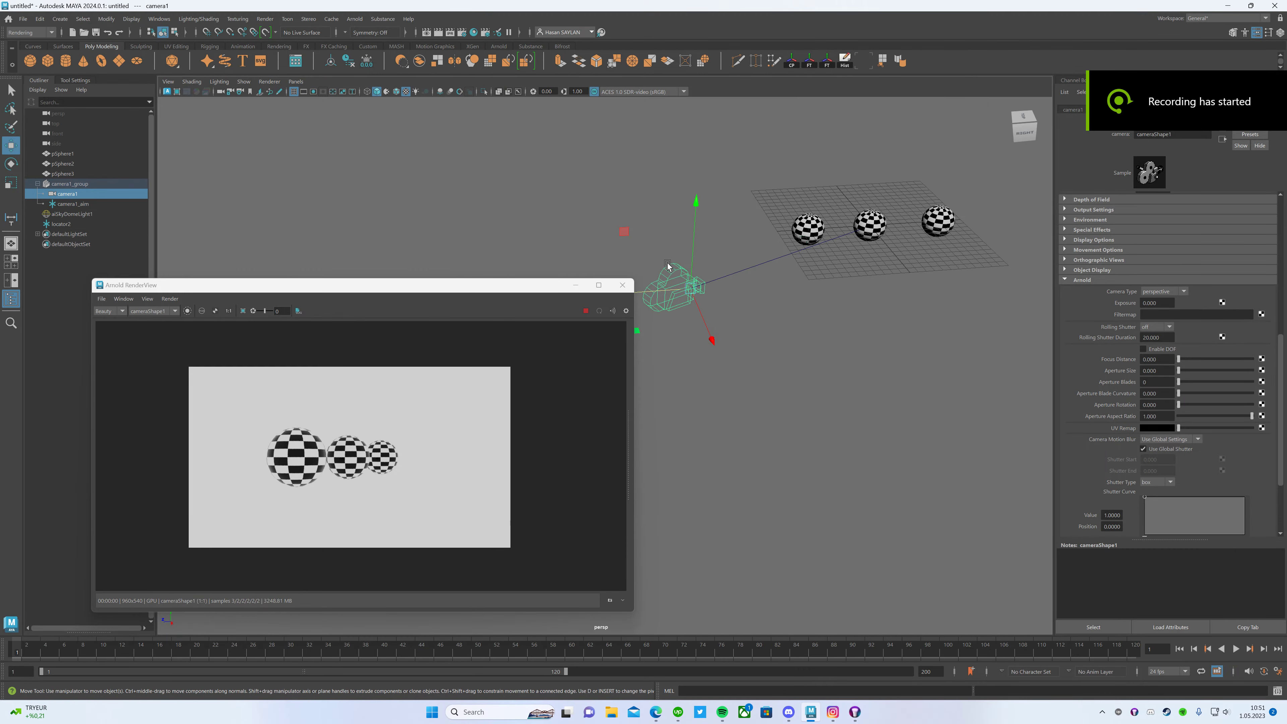
Orbit around the camera and three checkered spheres and bring up the Create menu.
mouse_move(668, 263)
left_mouse_down("alt")
mouse_move(736, 232)
mouse_move(728, 223)
mouse_move(654, 254)
mouse_move(842, 264)
mouse_move(708, 315)
left_mouse_up("alt")
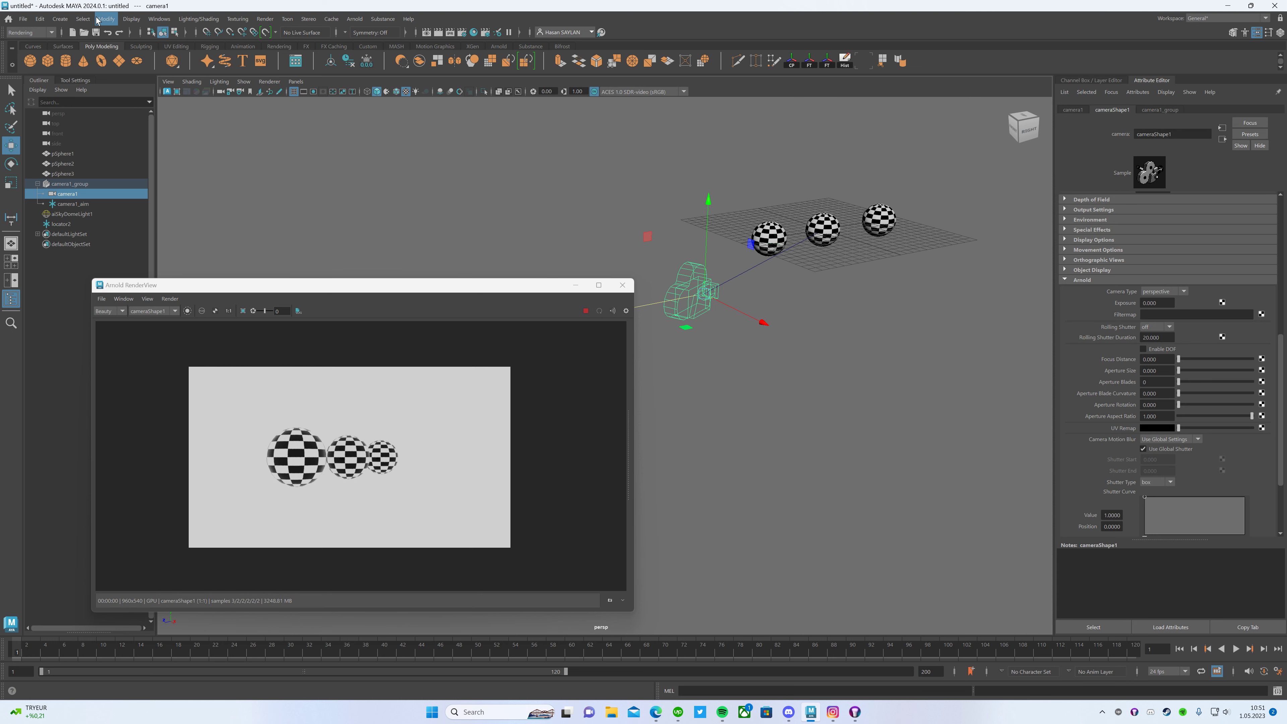
left_click(60, 19)
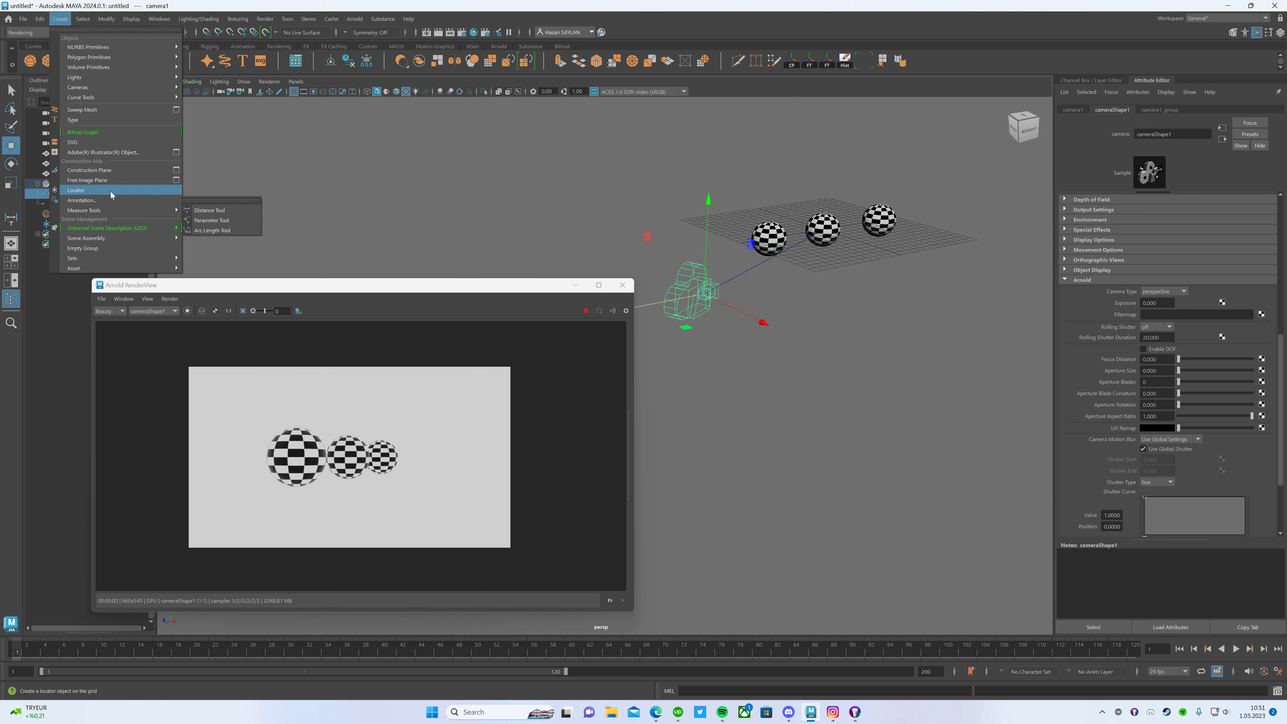
Create a distance measurement from a start point to an end point in the scene.
left_click(720, 330)
left_click_drag(720, 330, 748, 322, "alt")
left_click(700, 377)
left_click(956, 314)
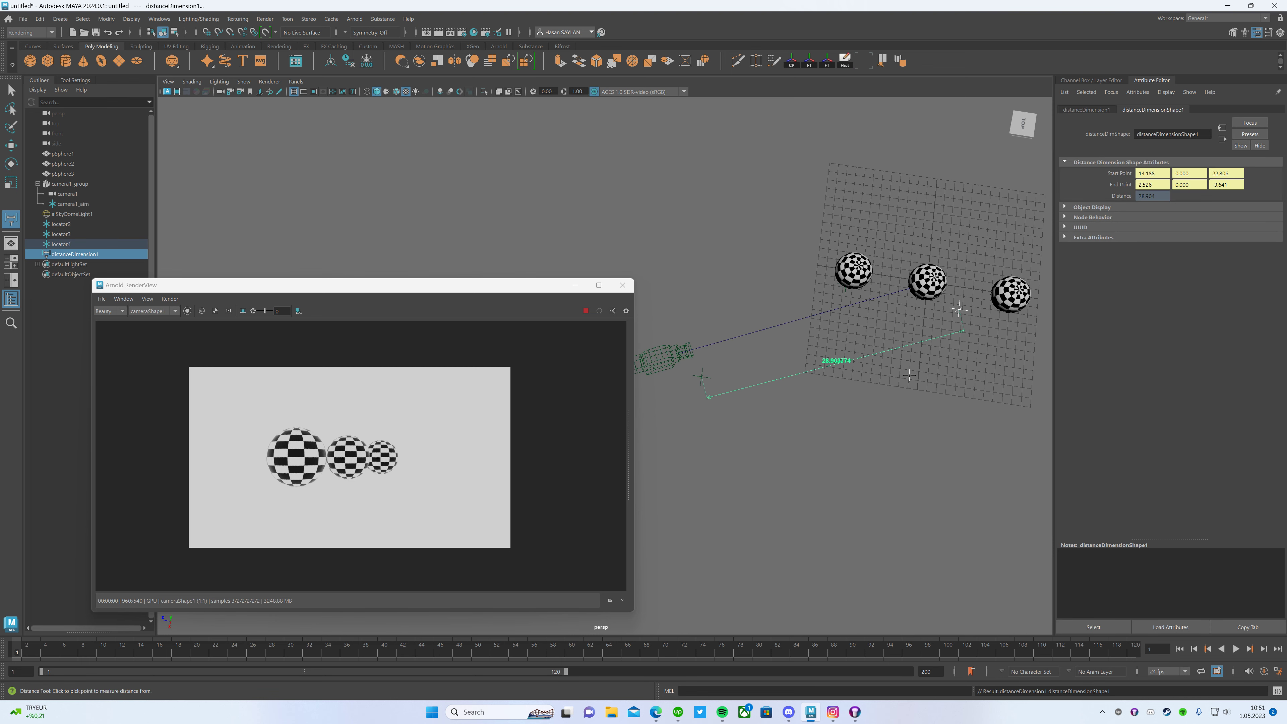
left_click_drag(955, 314, 951, 274, "alt")
key("q")
Snap the start locator3 into place and parent it under camera1.
left_click(693, 342)
key("w")
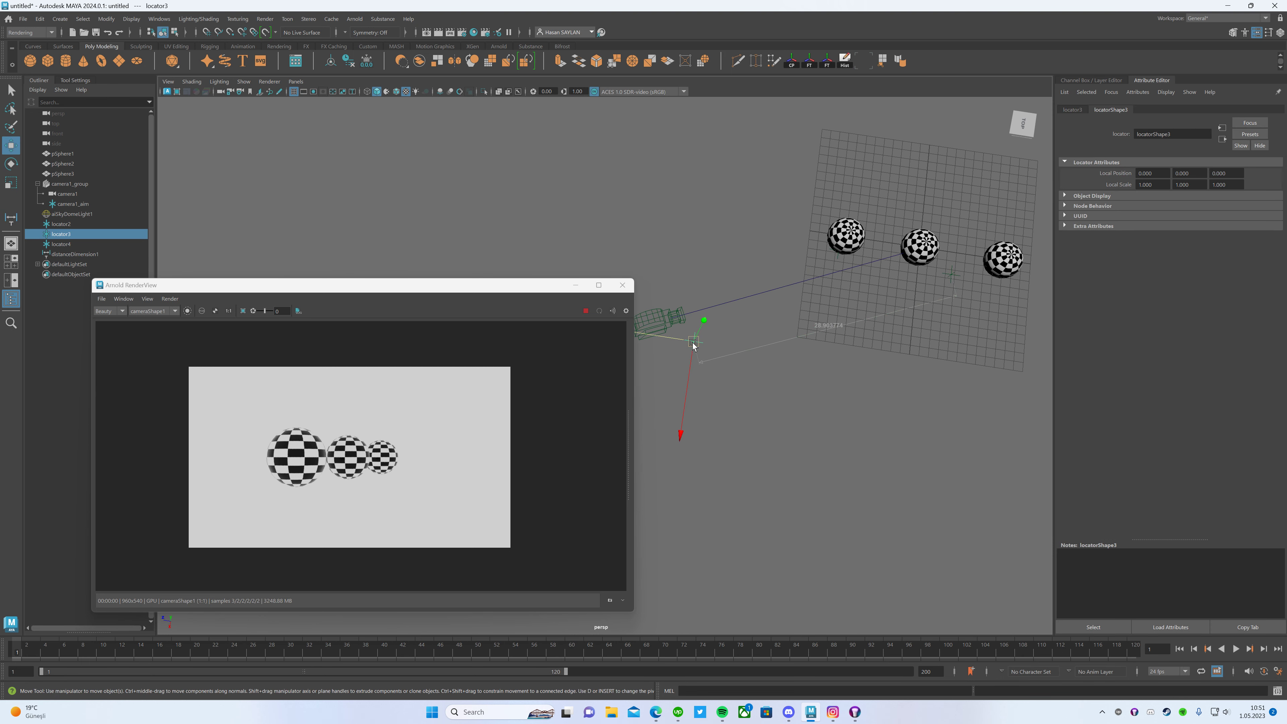
key("v")
key("q")
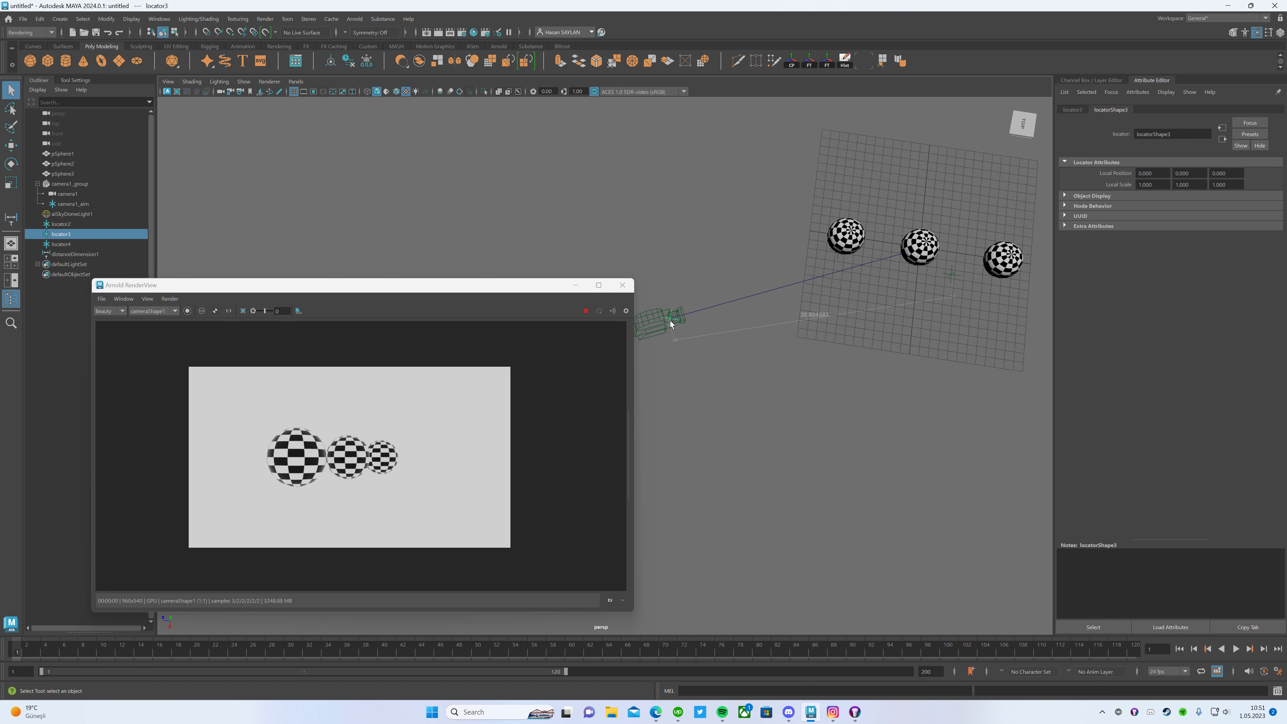
middle_click_drag(670, 320, 725, 308, "alt")
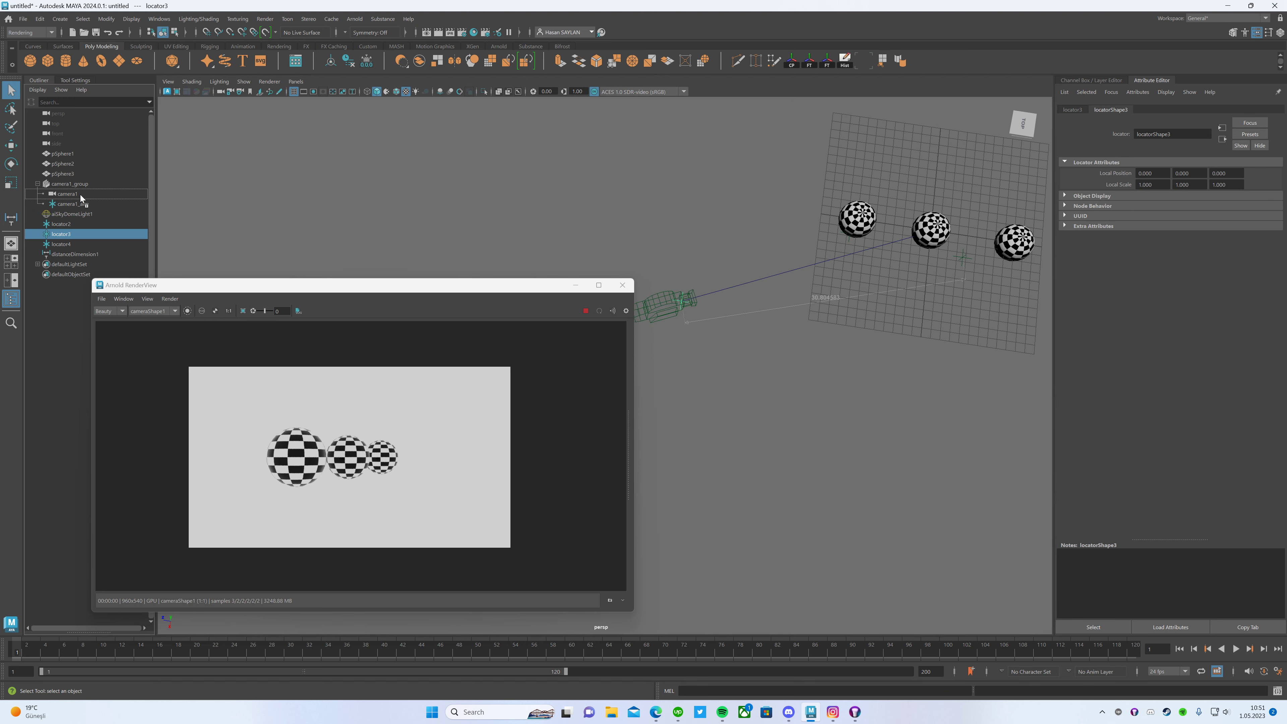
left_click_drag(80, 198, 80, 199)
Move the end locator4 to the focus target among the spheres.
mouse_move(883, 273)
left_mouse_down("alt")
mouse_move(920, 256)
mouse_move(823, 296)
left_mouse_up("alt")
left_click(947, 237)
key("w")
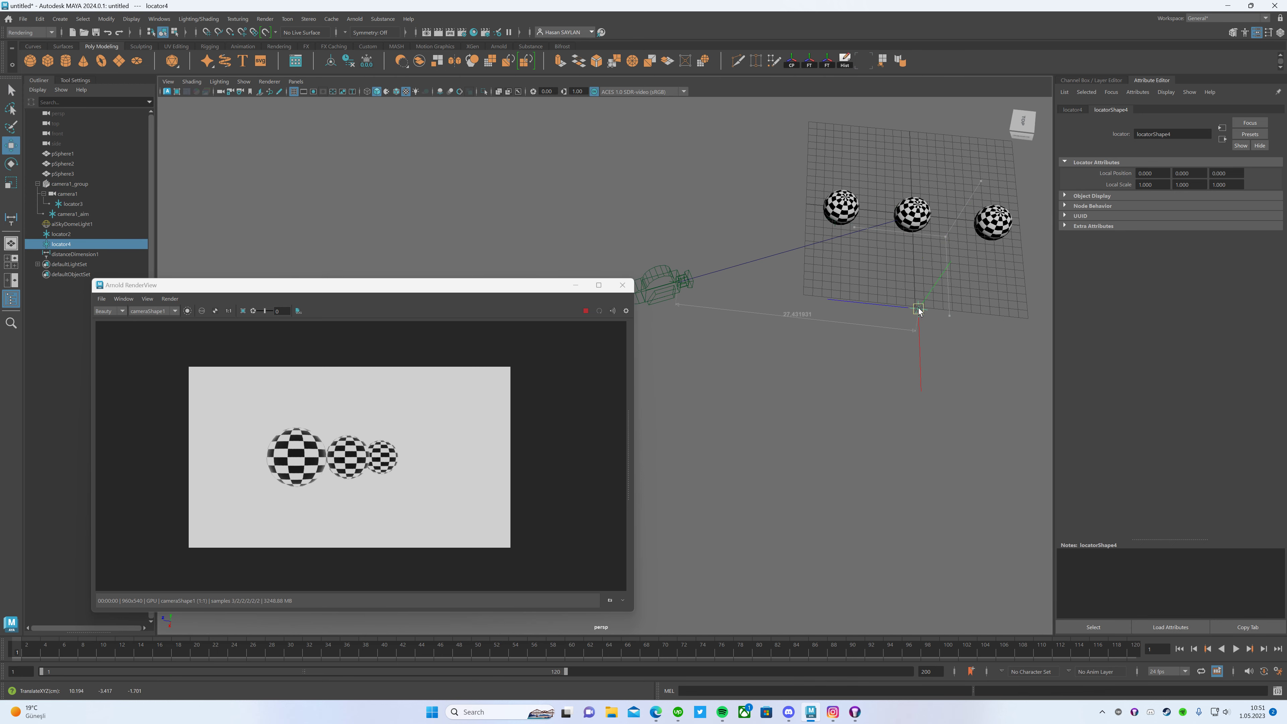
right_click_drag(906, 266, 963, 205, "alt")
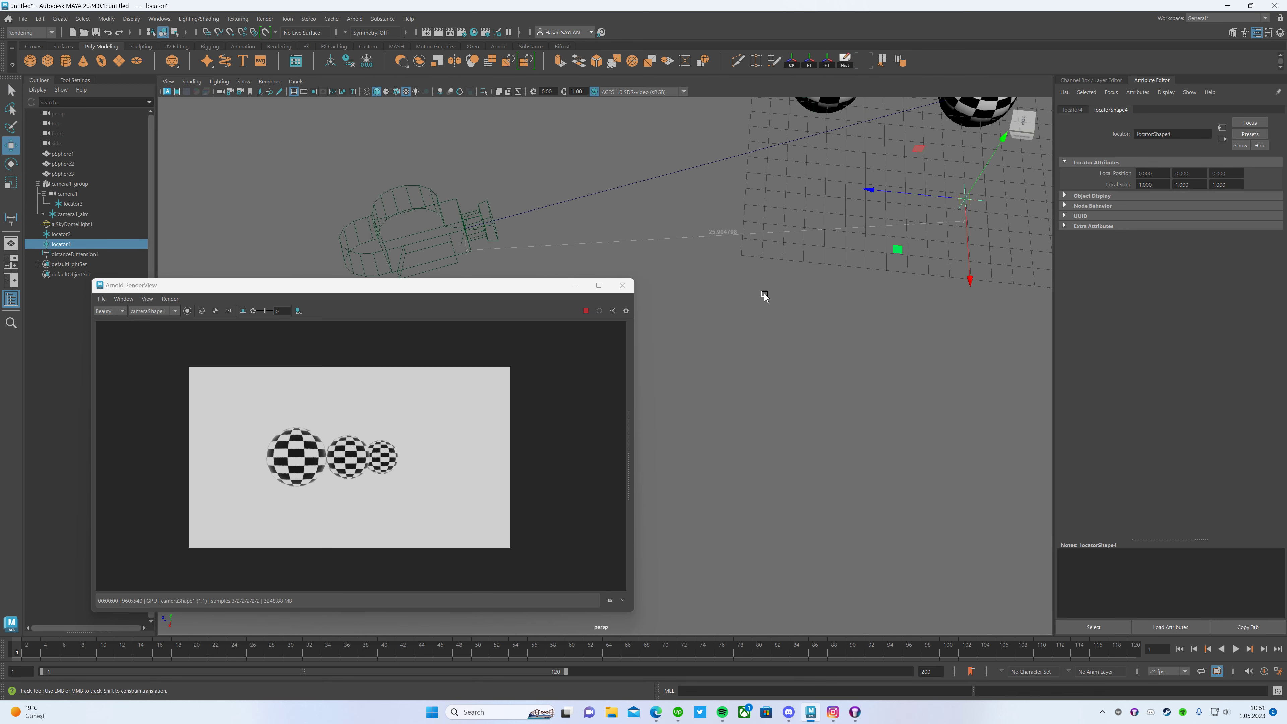
mouse_move(885, 256)
middle_mouse_down()
mouse_move(898, 171)
mouse_move(870, 223)
middle_mouse_up()
Move camera1 farther from the spheres so the measurement updates.
left_click(77, 196)
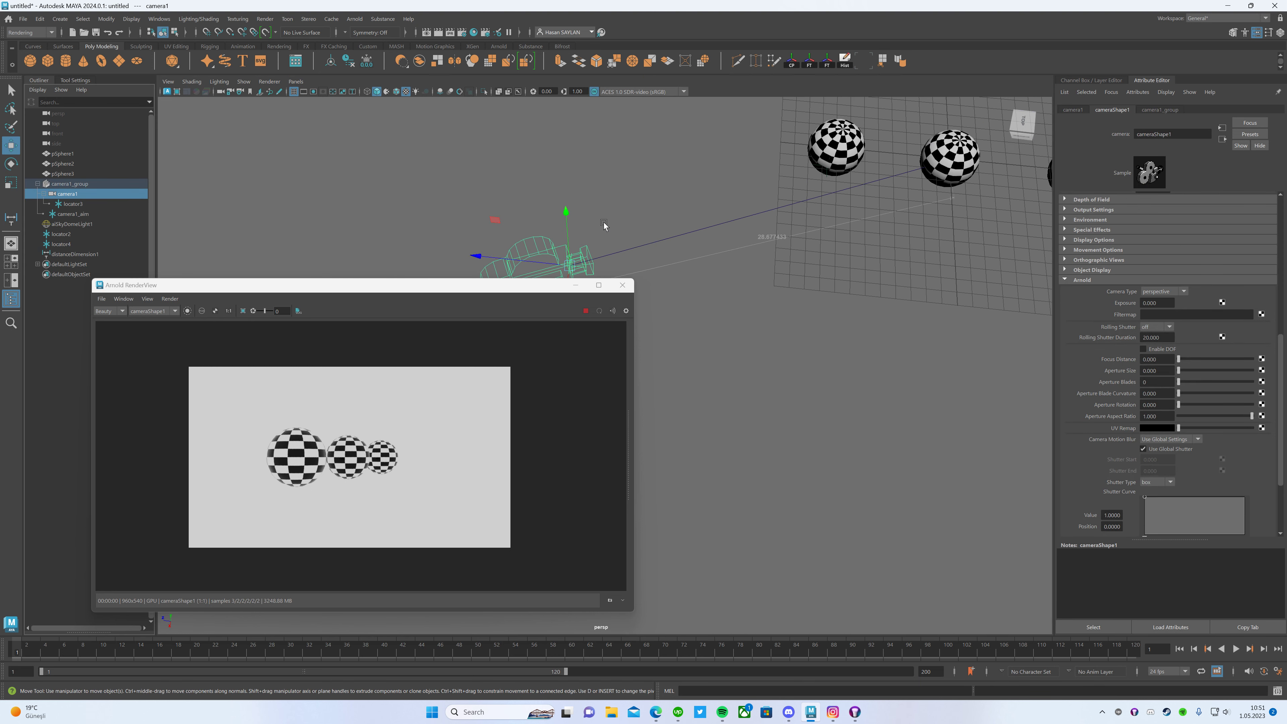
middle_click_drag(502, 229, 637, 217, "alt")
middle_click_drag(603, 262, 475, 147)
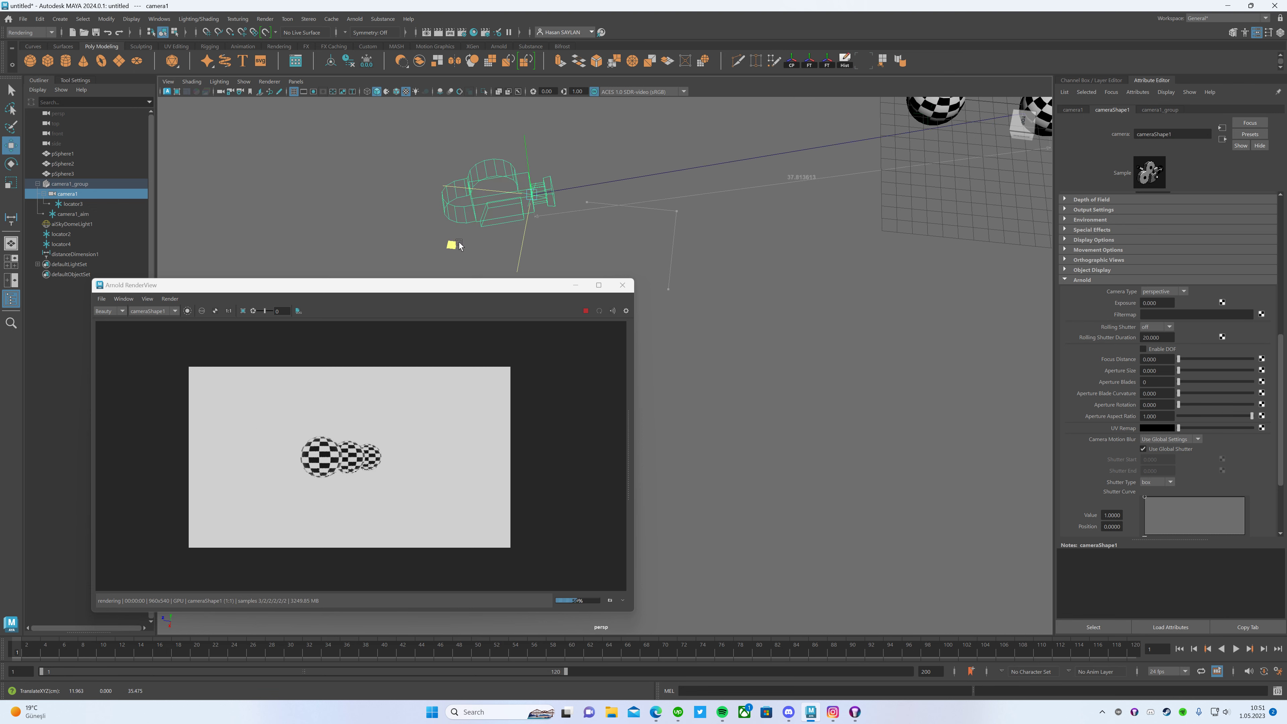
left_click(107, 18)
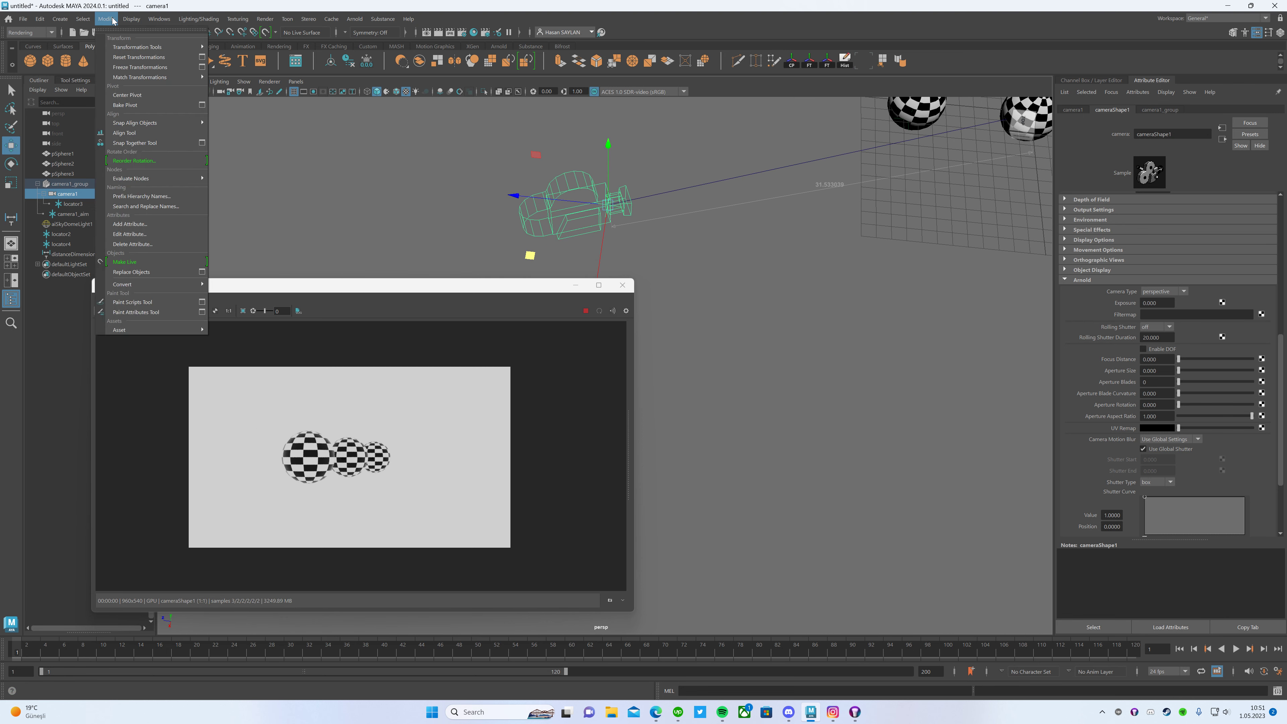
left_click(160, 18)
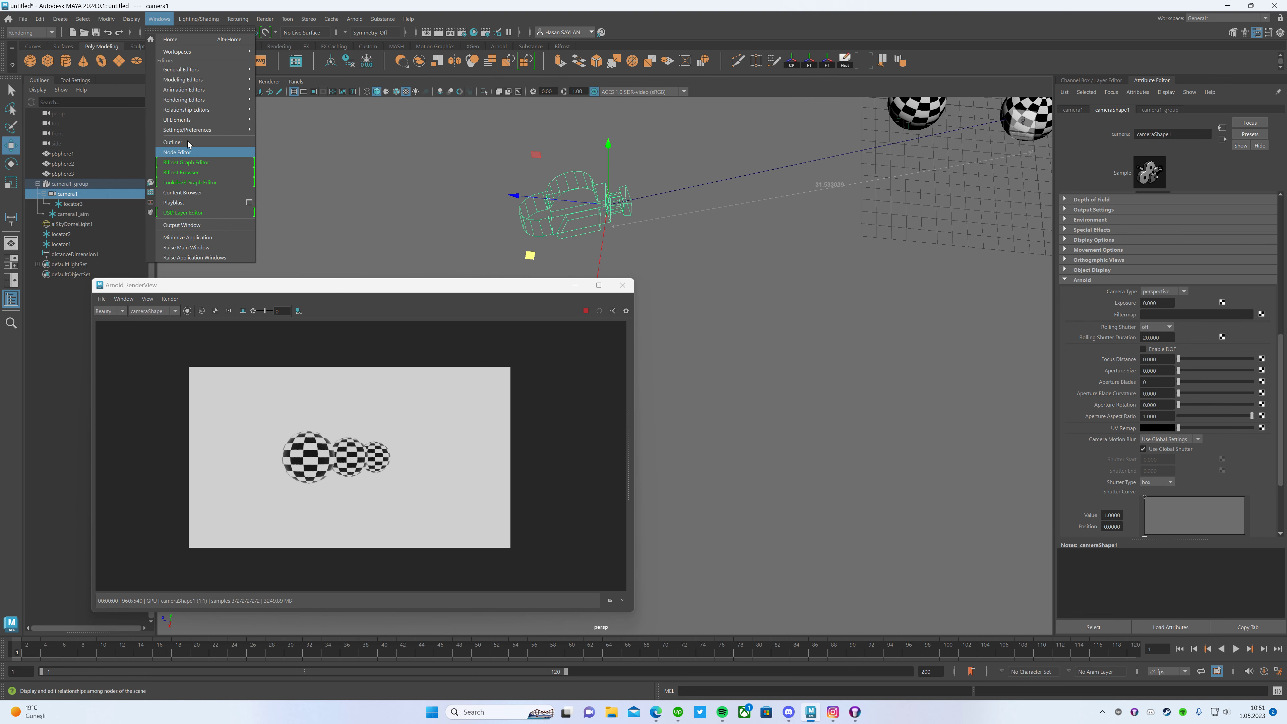
Open the Node Editor and graph camera1 and distanceDimension1 with their connections.
left_click(190, 154)
left_click_drag(321, 313, 388, 242)
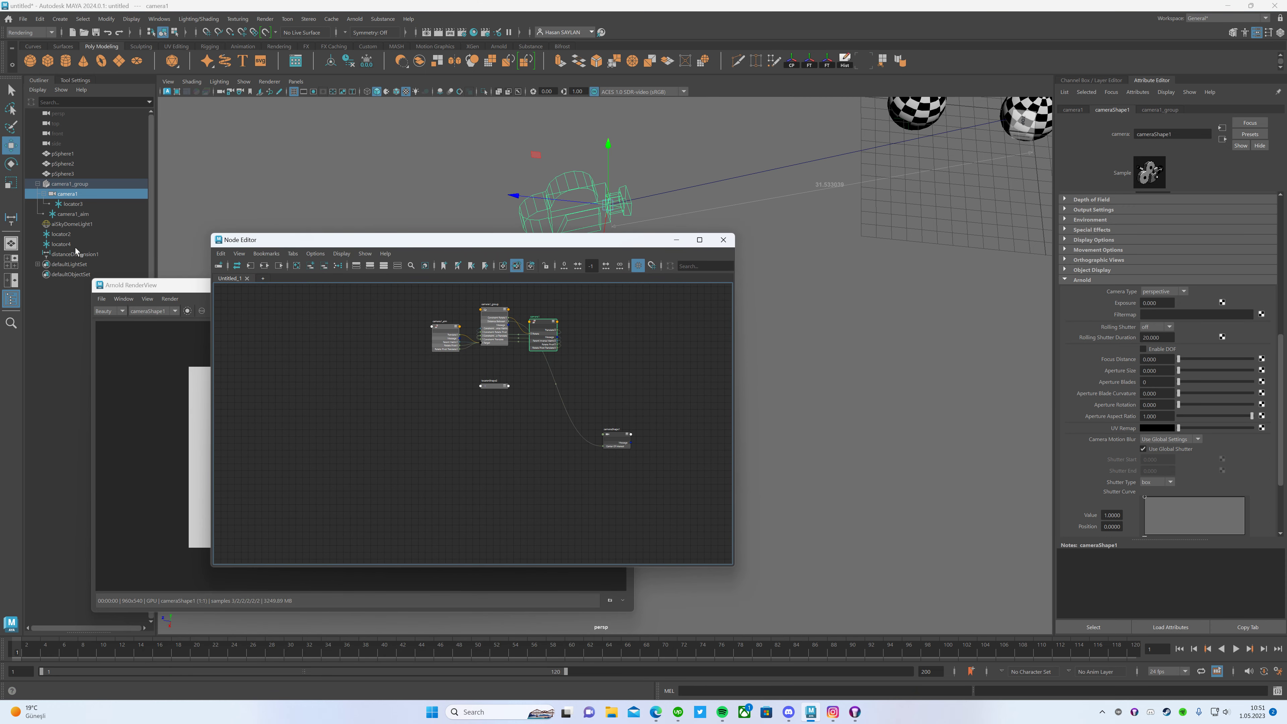
left_click(64, 252)
left_click(74, 195, "ctrl")
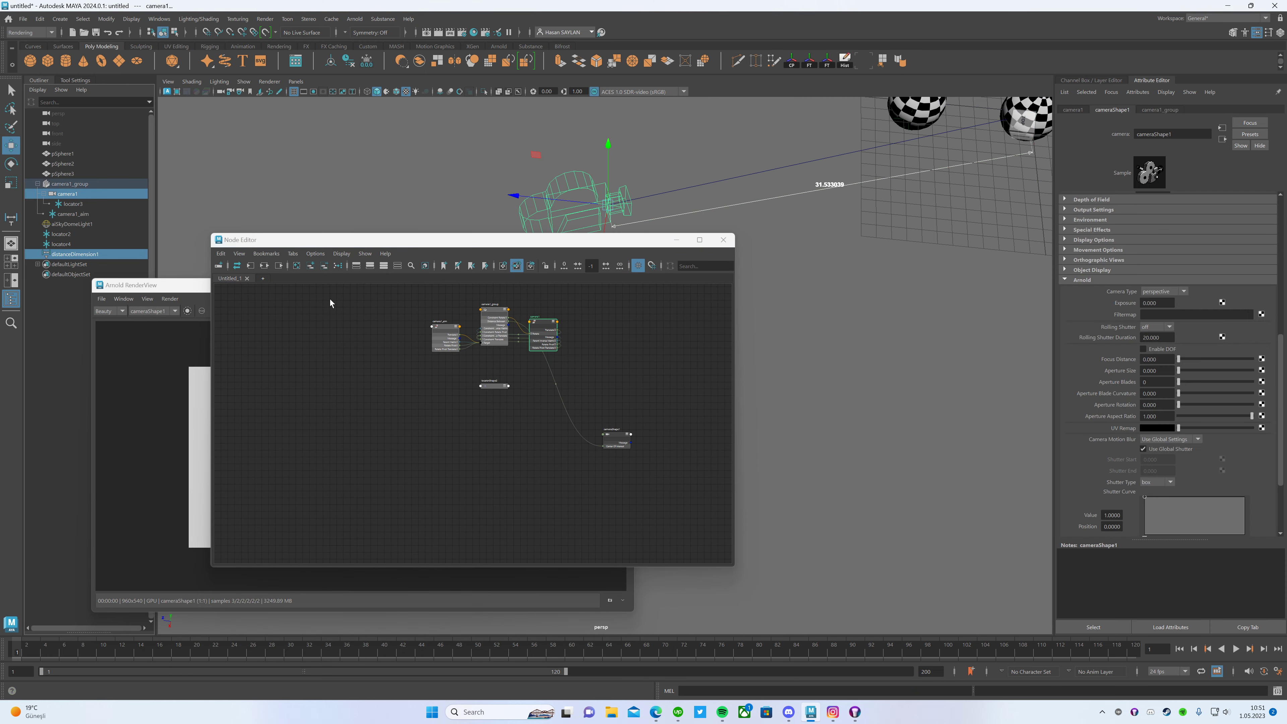
left_click(263, 268)
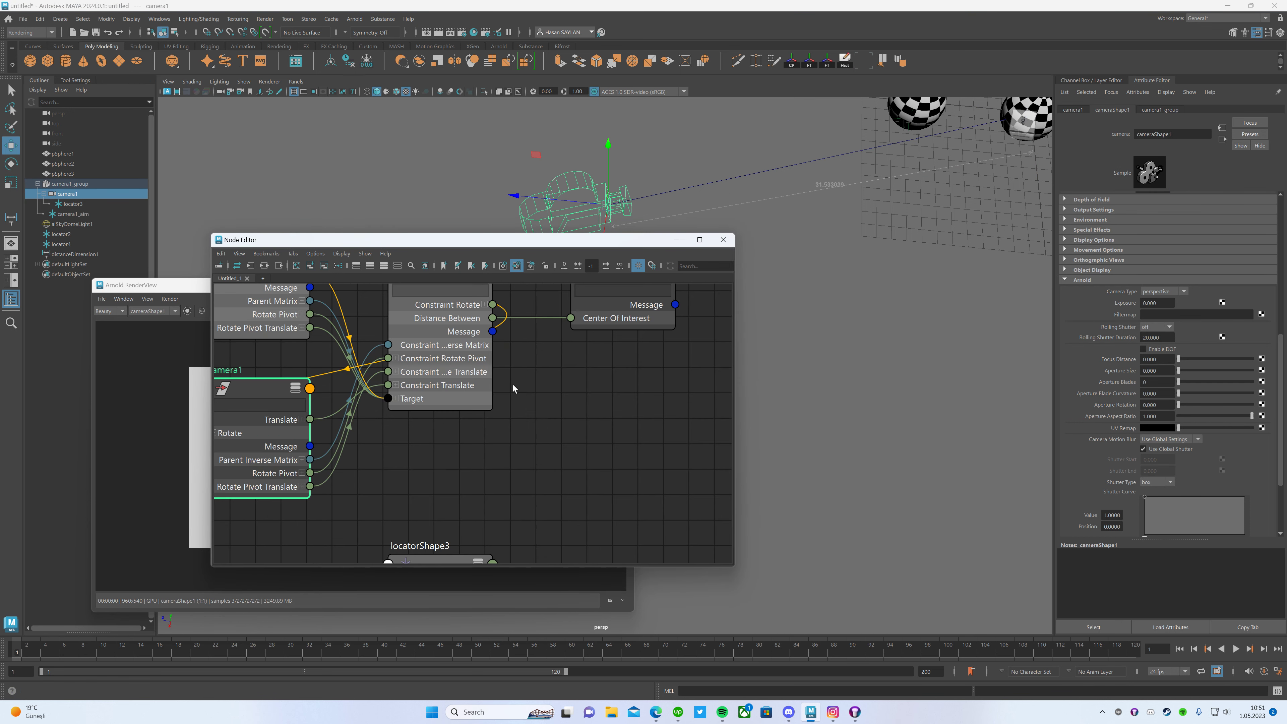
Arrange the nodes, expand distanceDimensionShape1 and drag its Distance onto cameraShape1.
scroll(489, 359, "down", 5)
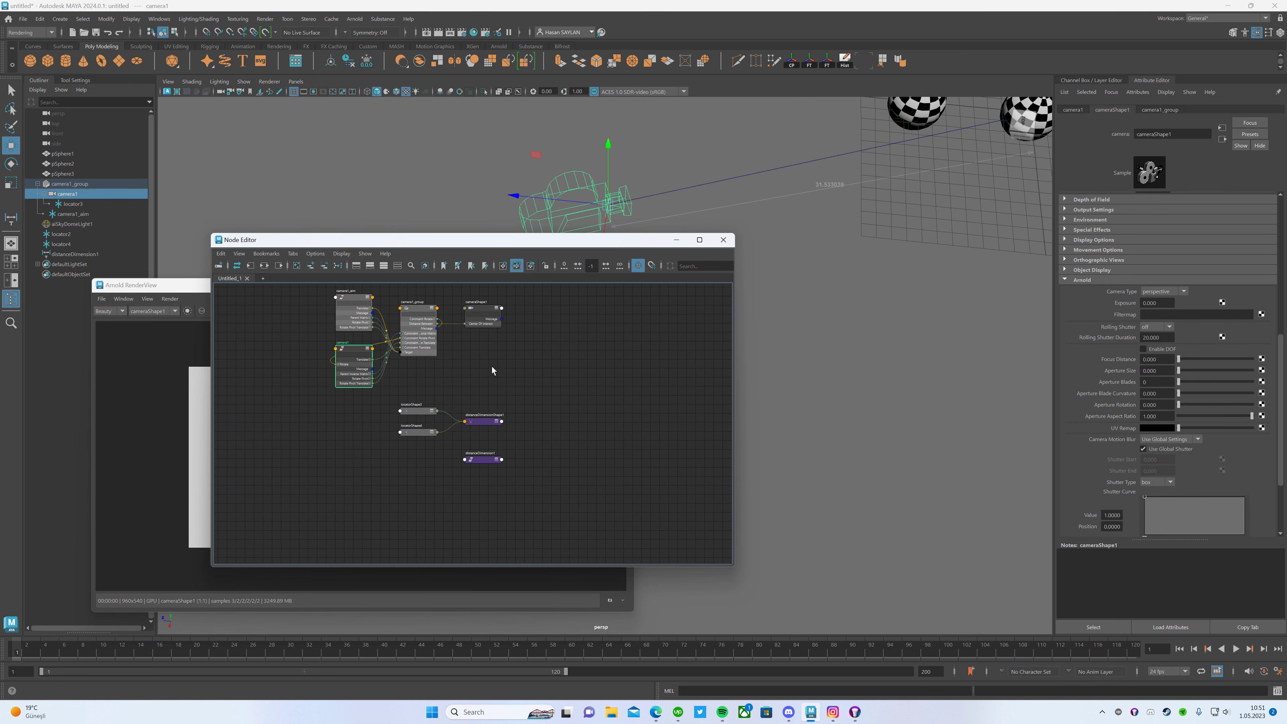
left_click_drag(485, 321, 597, 403)
scroll(554, 377, "up", 3)
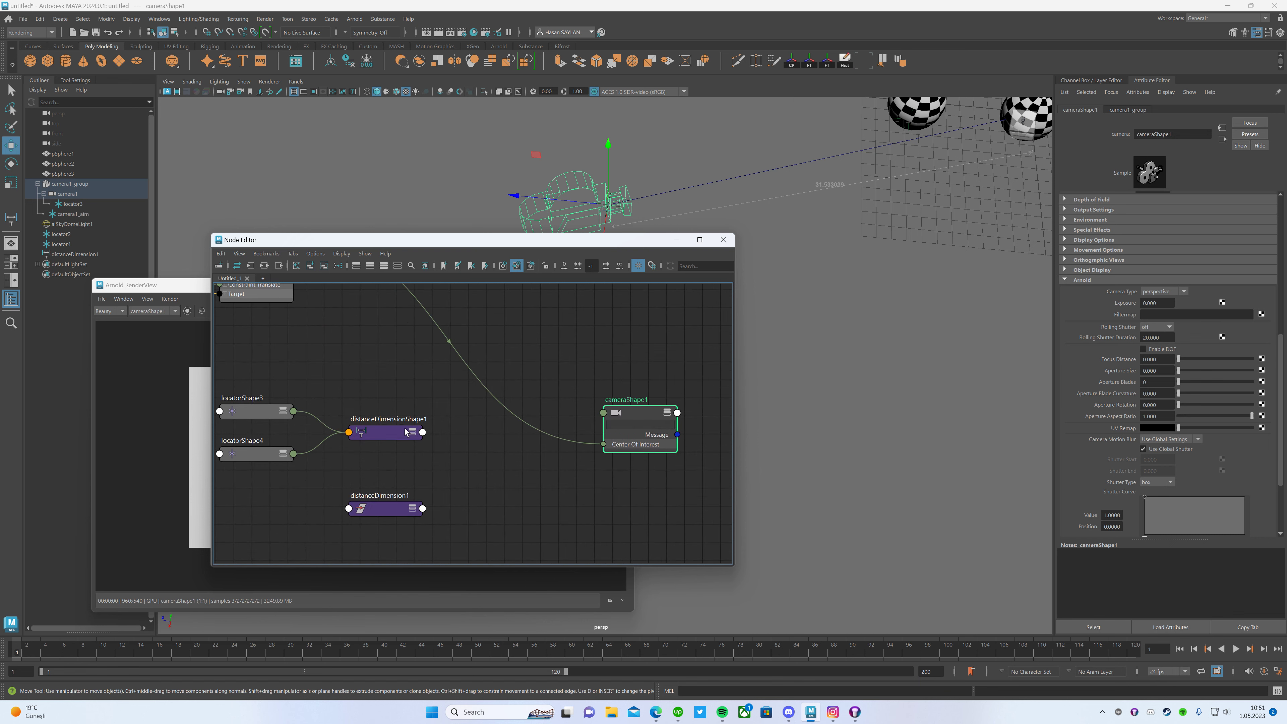
left_click_drag(400, 432, 521, 476)
key("f")
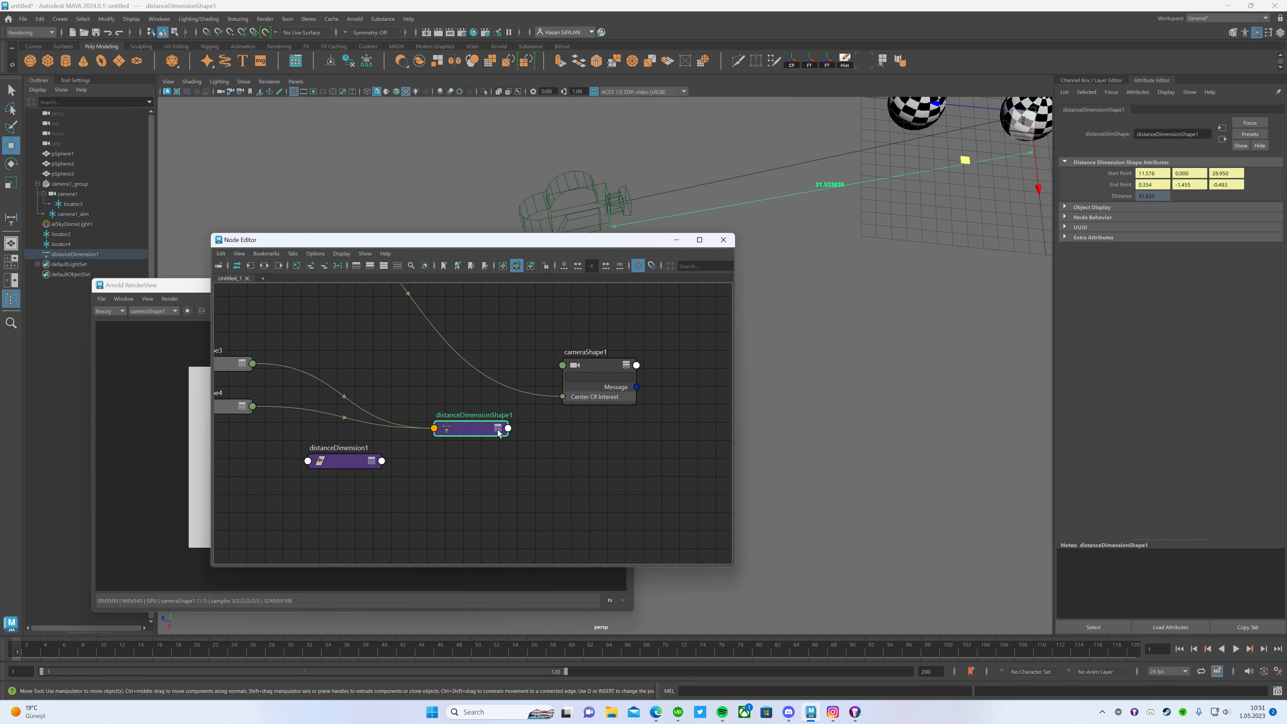
left_click(498, 429)
left_click_drag(485, 430, 457, 388)
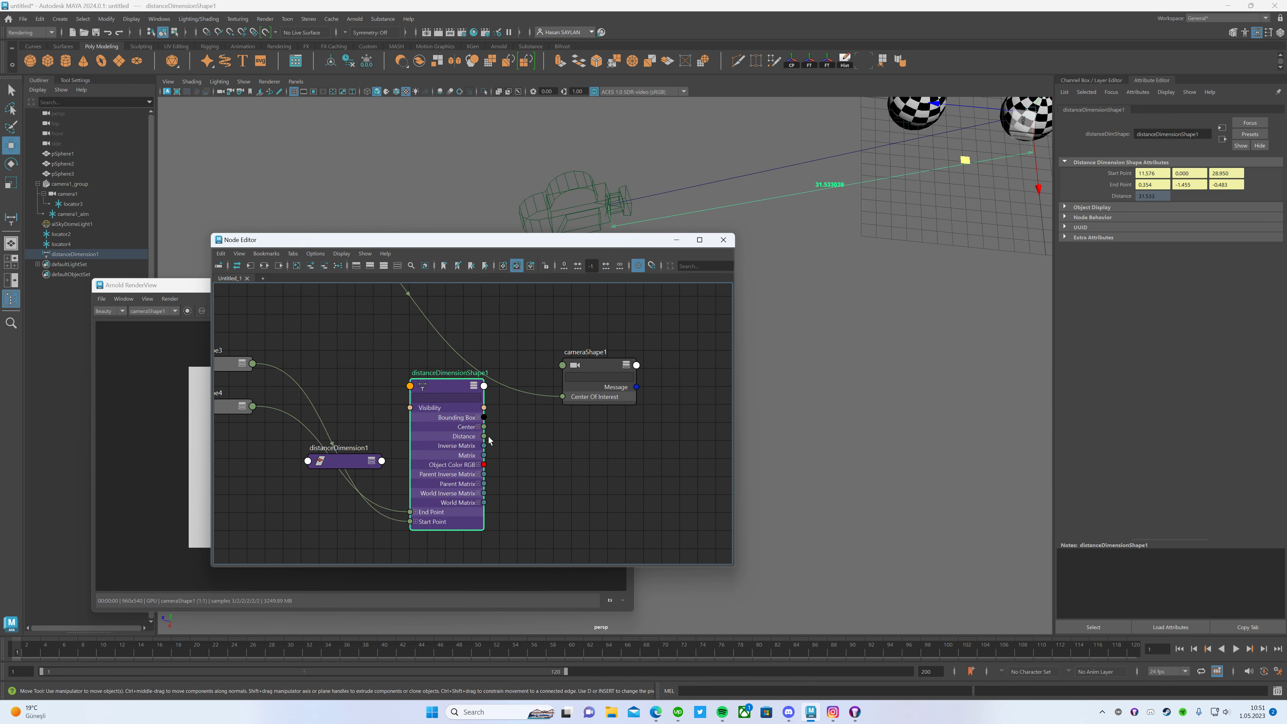
left_click_drag(550, 418, 560, 368)
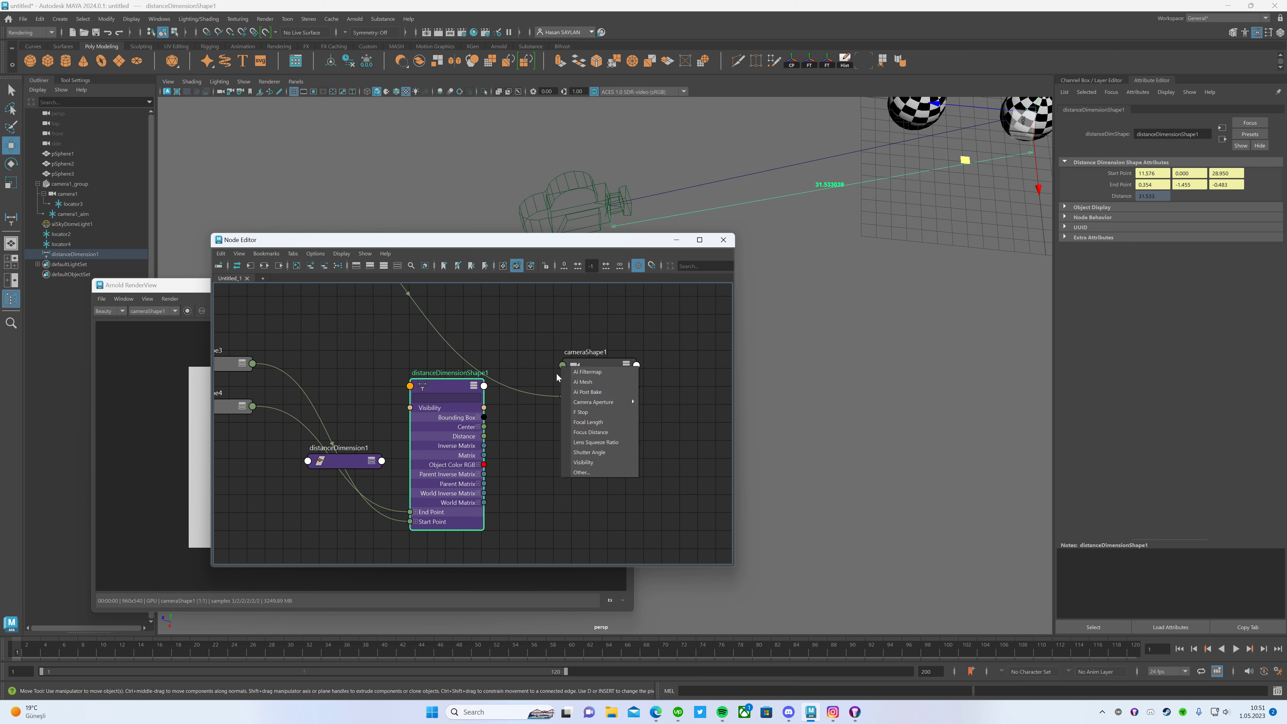
Connect distanceDimensionShape1's Distance to cameraShape1's aiFocusDistance via the Other... input list.
left_click(599, 472)
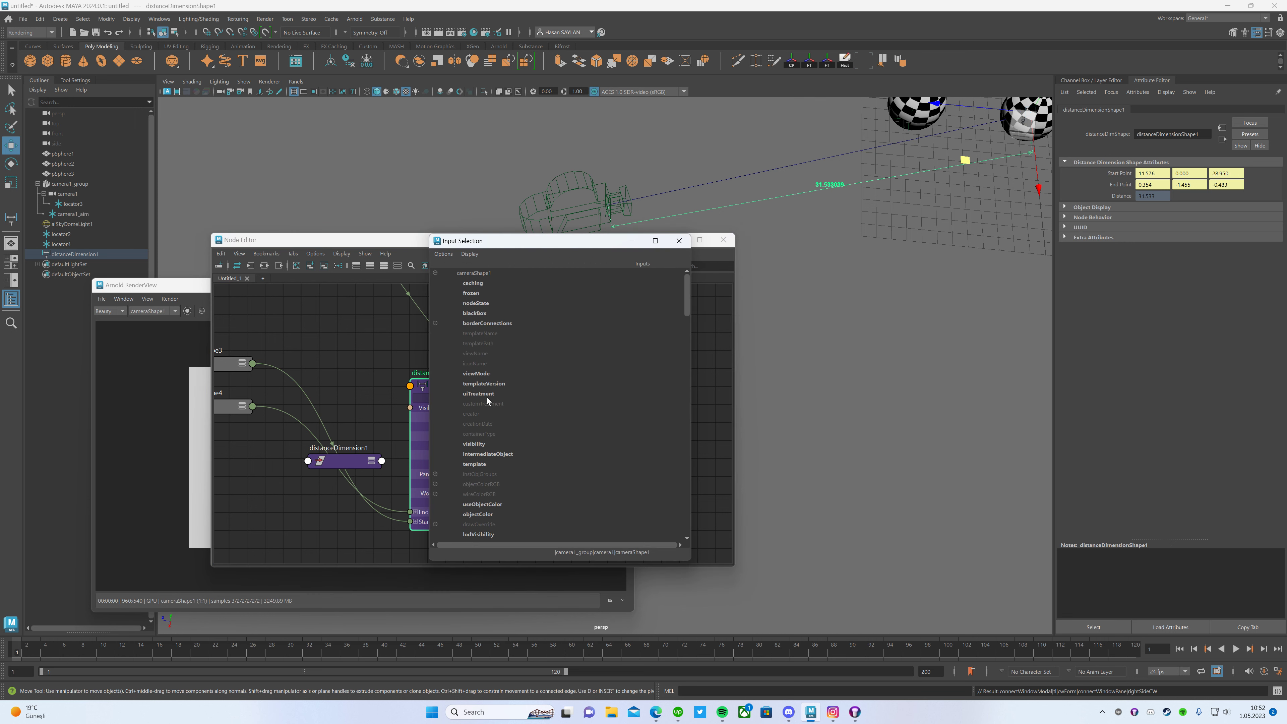
scroll(497, 400, "down", 10)
scroll(510, 405, "down", 6)
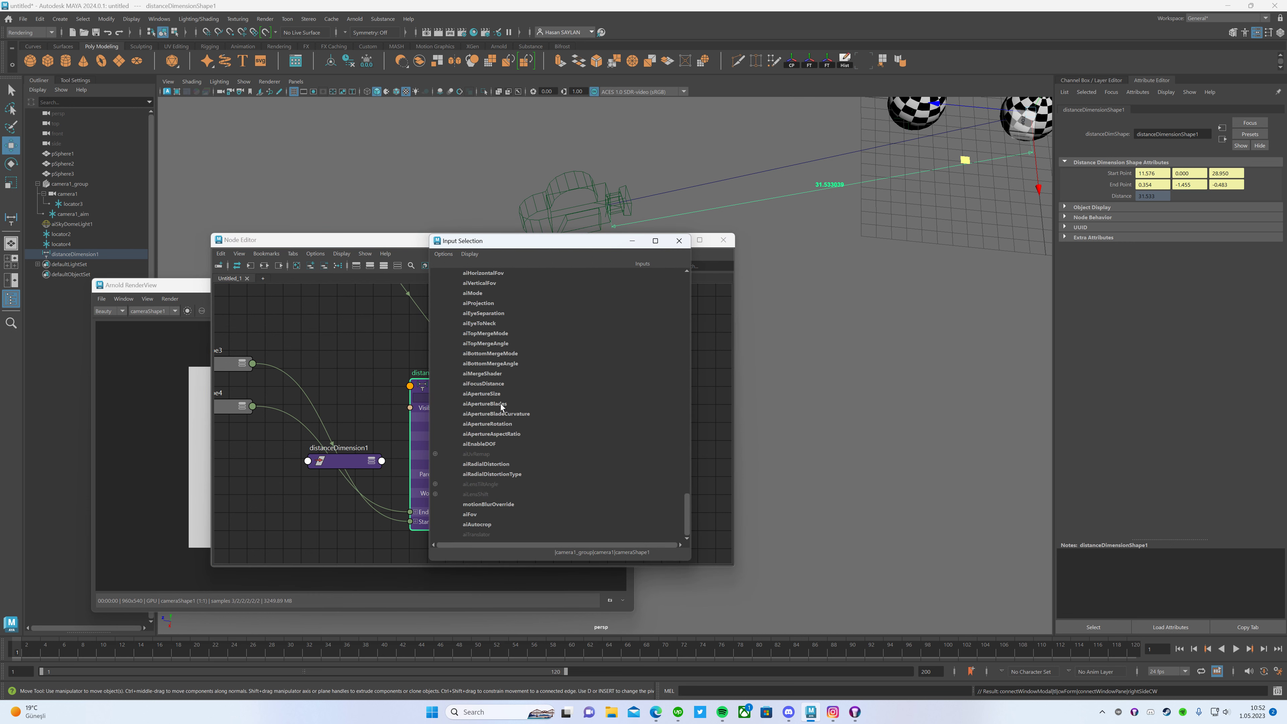
left_click(479, 383)
left_click_drag(454, 385, 439, 420)
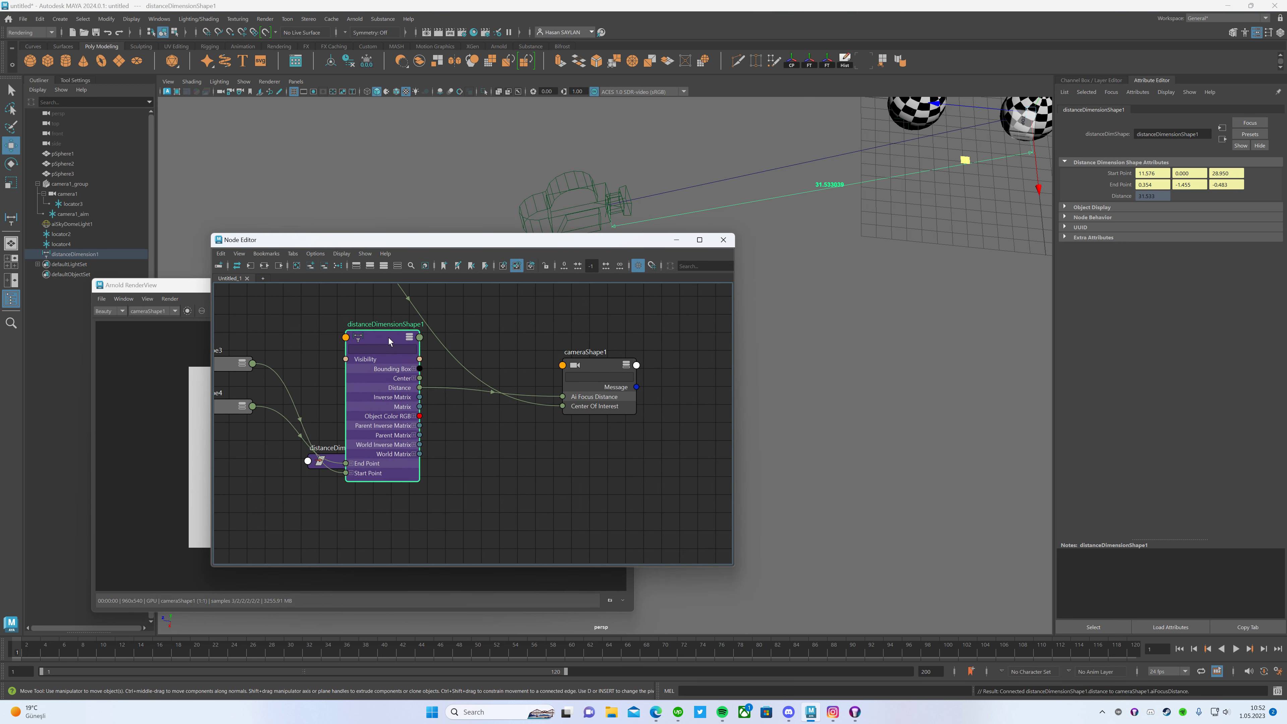
Create a floatConstant node via 'float', expand it to show Out Float, and place it under the distance node.
left_click(524, 455)
key("Tab")
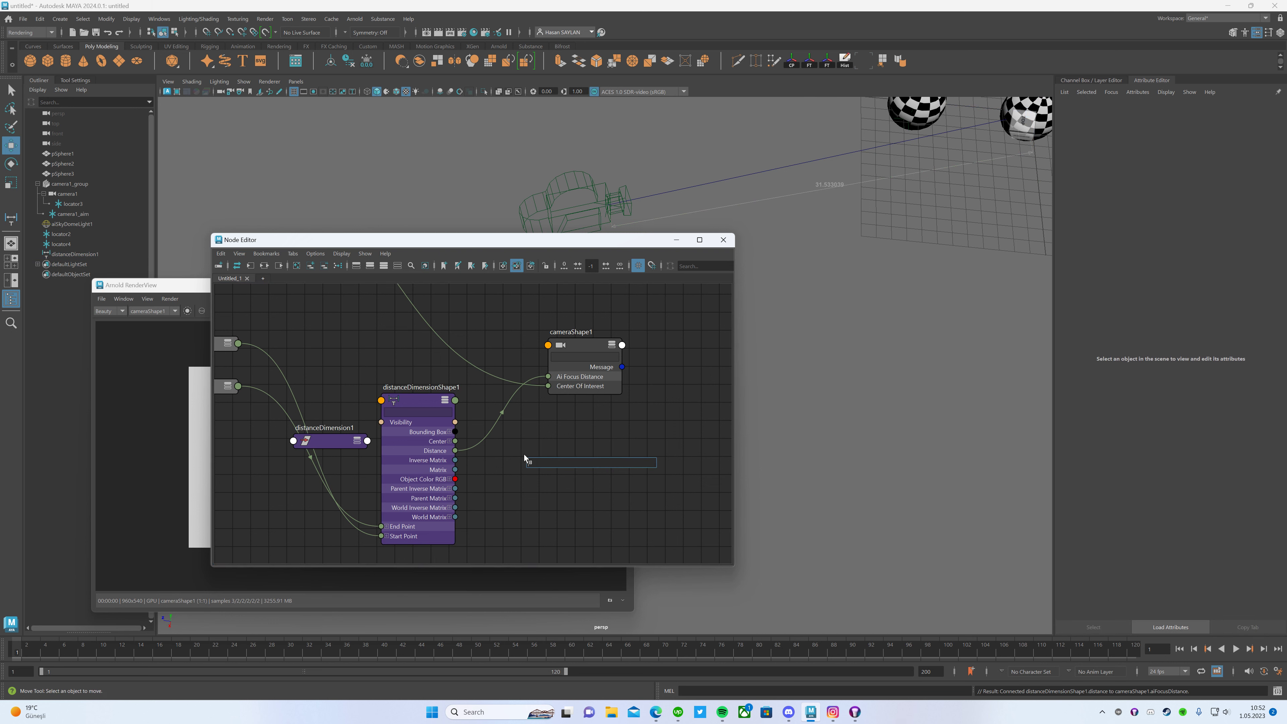
type("float")
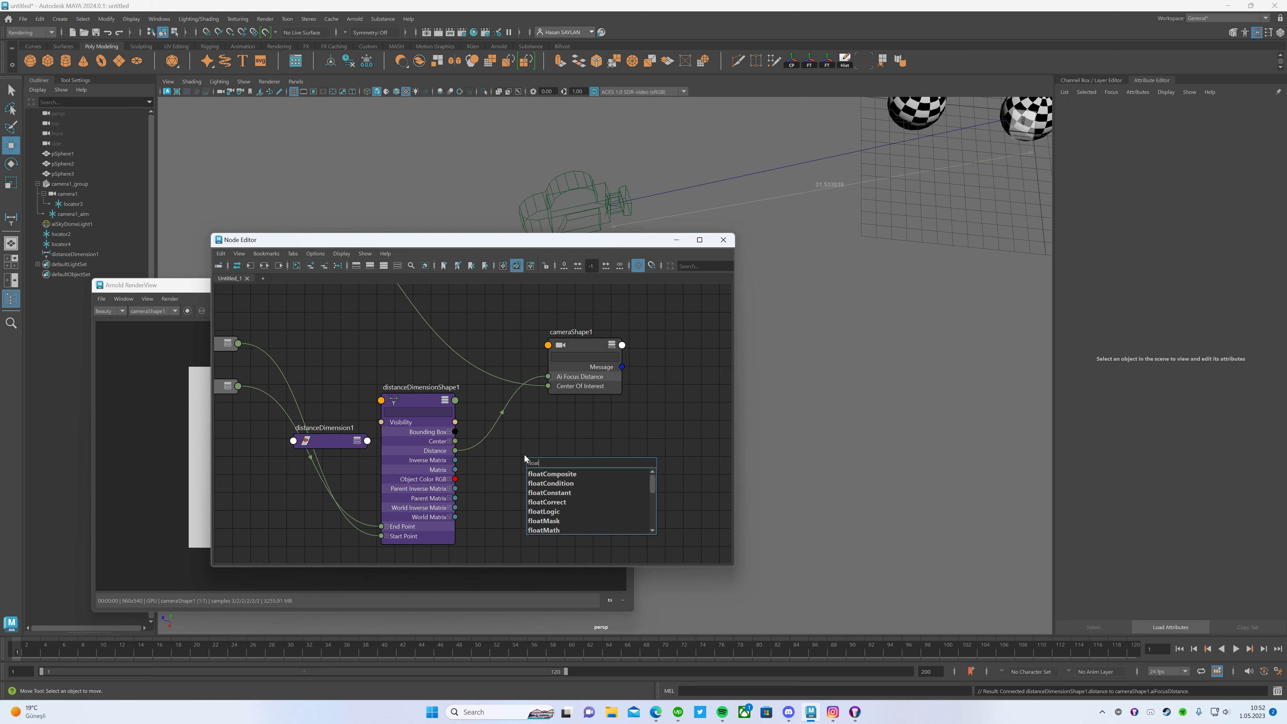
left_click(578, 493)
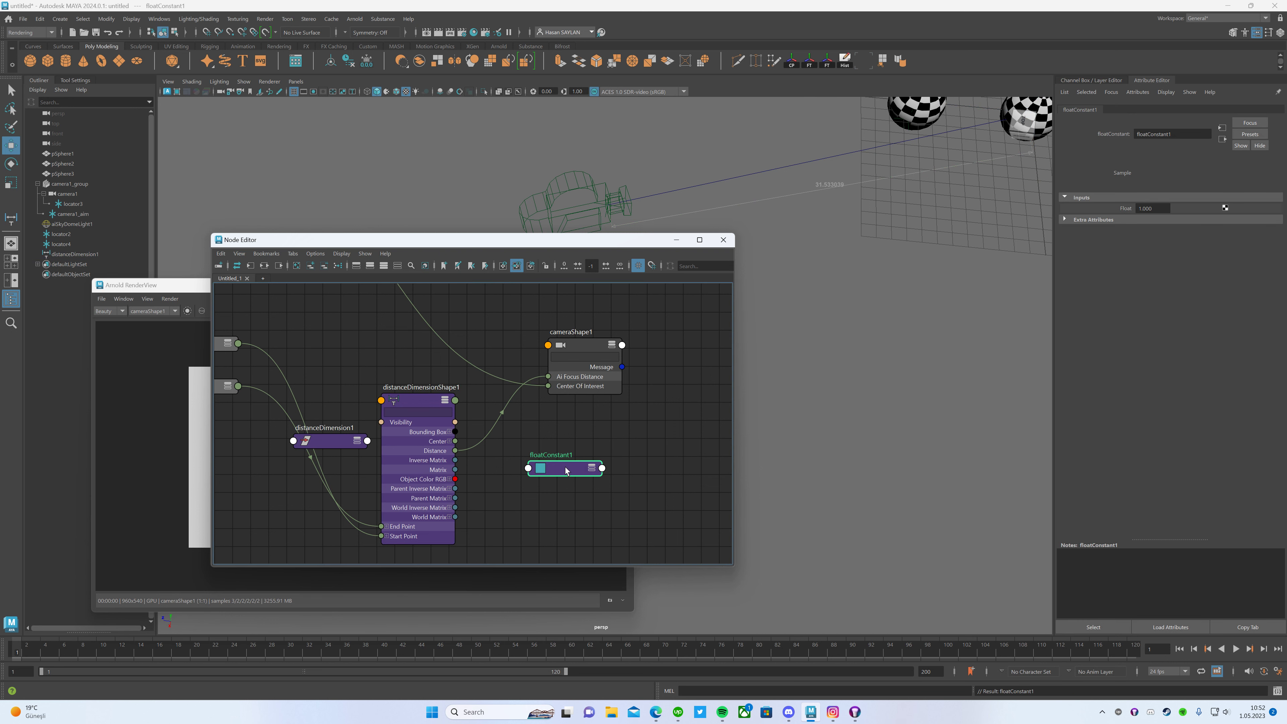
left_click_drag(567, 470, 526, 474)
key("3")
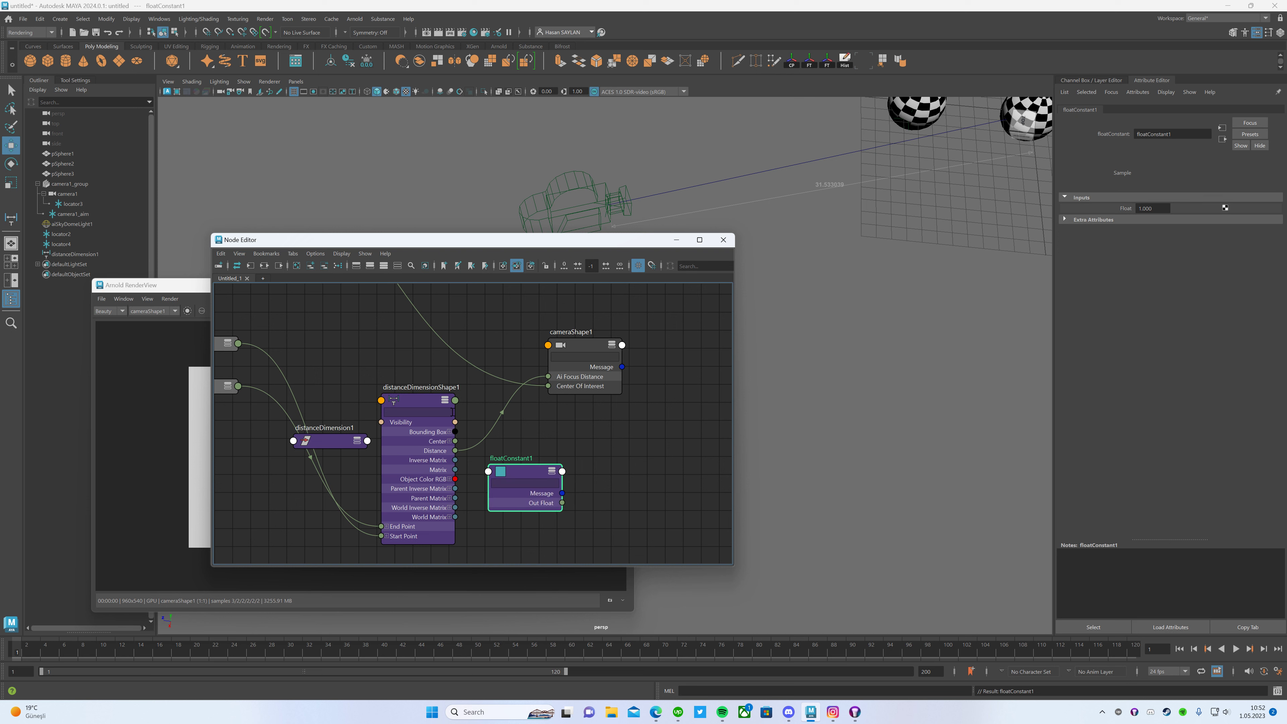
left_click_drag(418, 415, 396, 316)
left_click_drag(527, 482, 470, 482)
Create a floatComposite node via 'float' and expand it to show its inputs.
left_click(505, 435)
key("Tab")
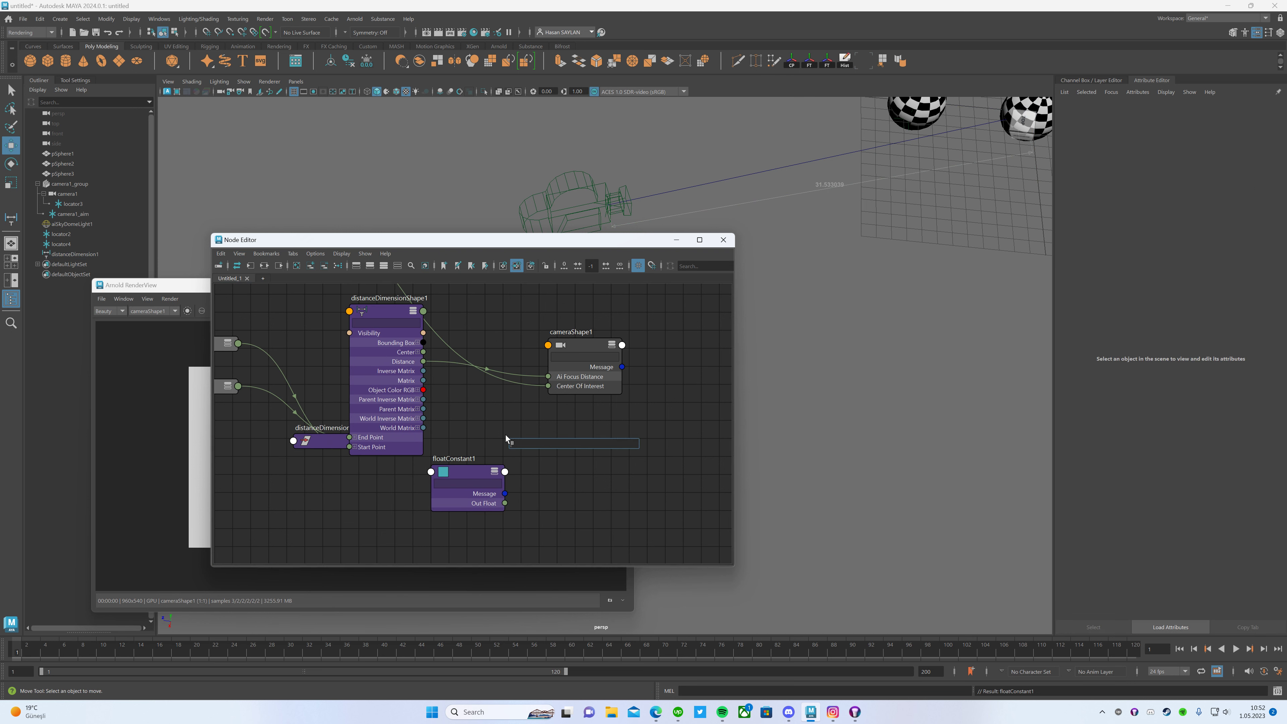
type("float")
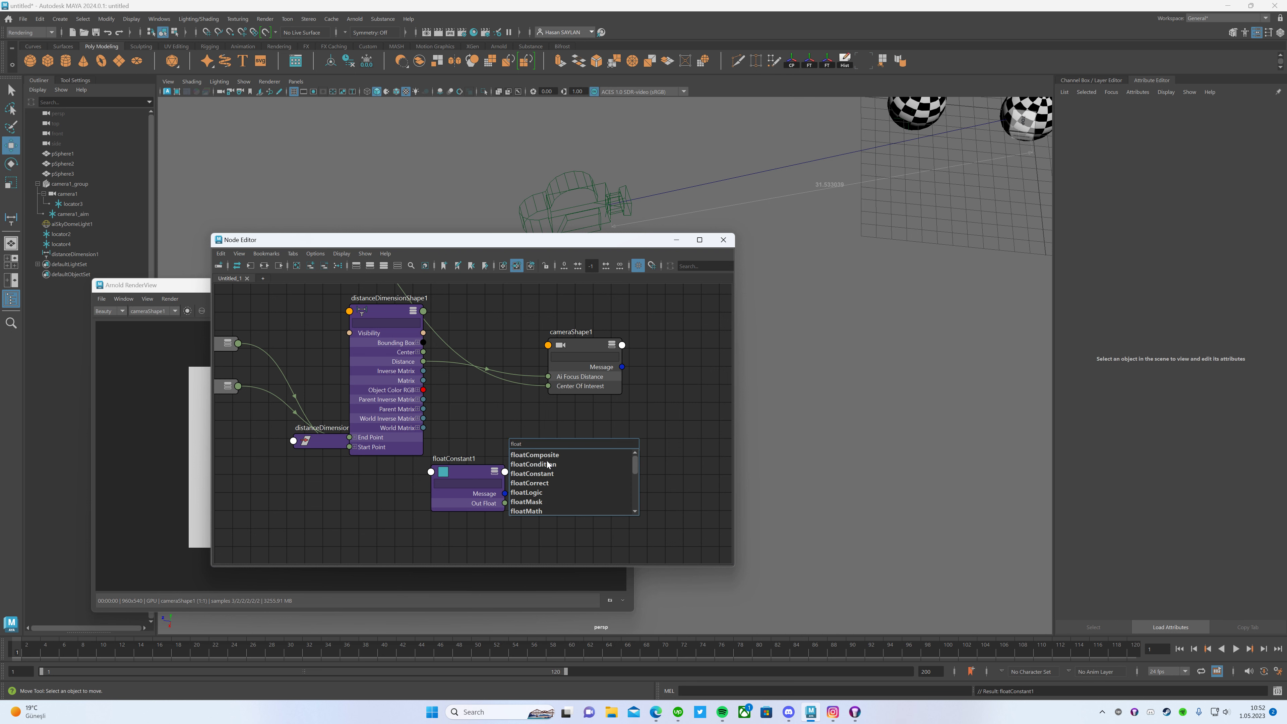
left_click(556, 455)
left_click_drag(557, 449, 613, 435)
key("2")
left_click(607, 439)
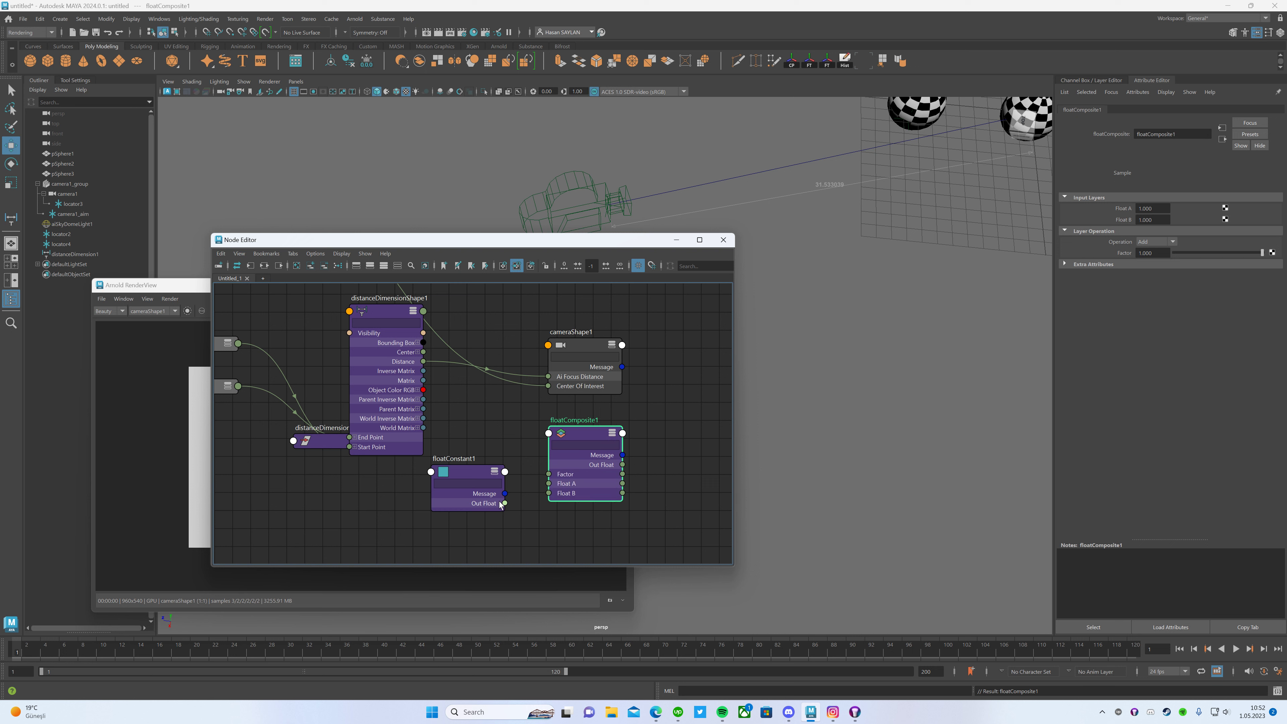
Wire floatConstant1 to Float A, Distance to Float B, and Out Float to Ai Focus Distance.
left_click_drag(500, 504, 549, 484)
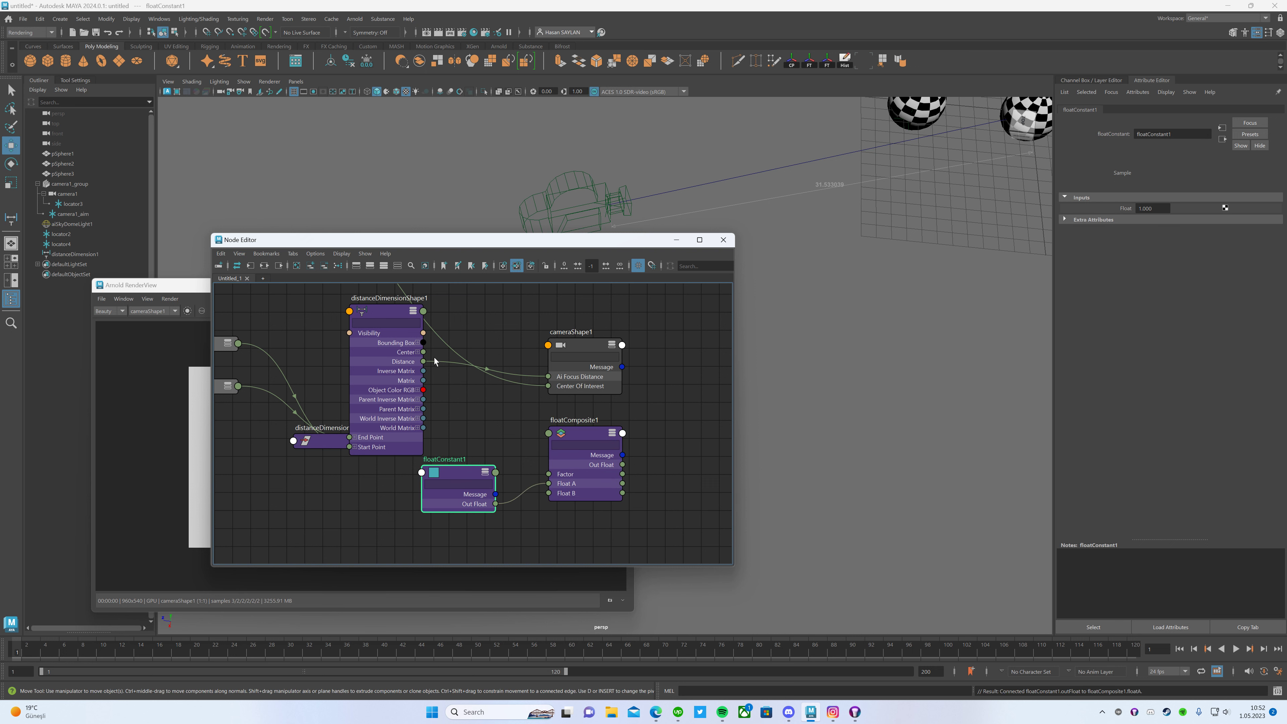
left_click_drag(467, 419, 558, 492)
mouse_move(553, 404)
left_mouse_down()
mouse_move(541, 381)
mouse_move(680, 385)
left_mouse_up()
Set floatComposite1's Operation to Mix and check the camera's focus distance.
mouse_move(464, 477)
left_mouse_down()
mouse_move(478, 476)
mouse_move(448, 500)
left_mouse_up()
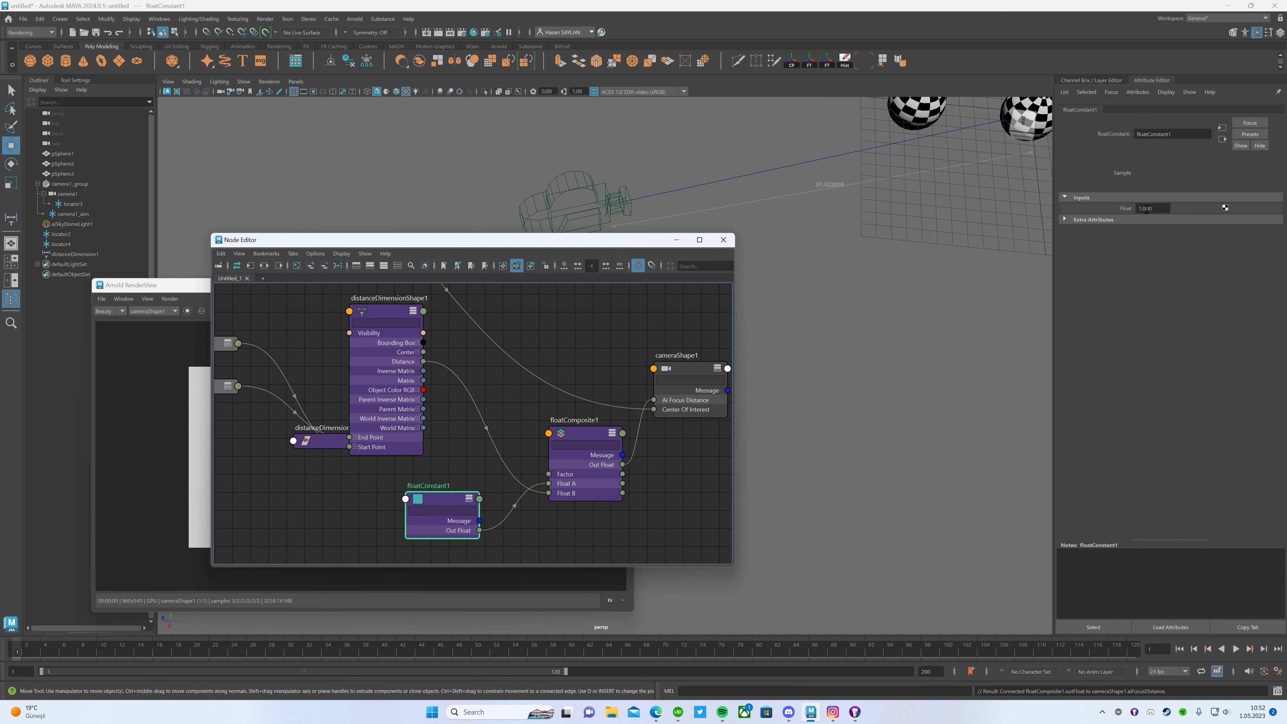
left_click(585, 445)
left_click(1155, 242)
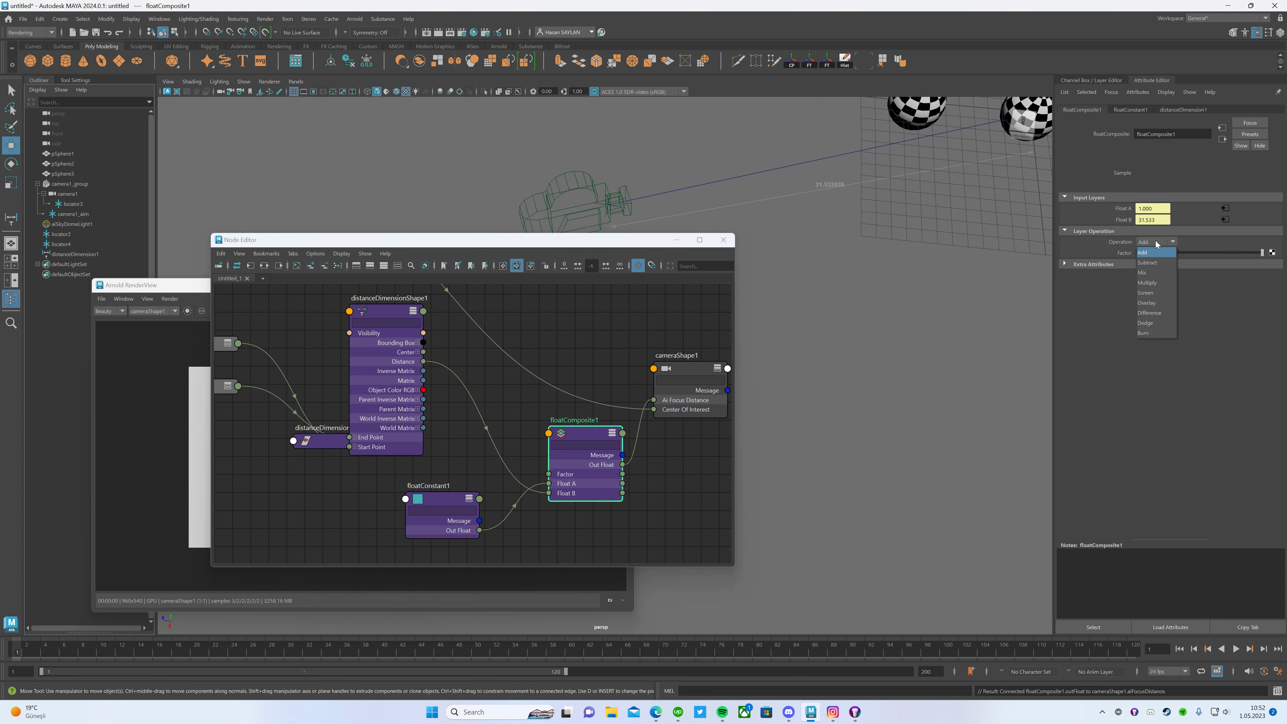
left_click(1146, 272)
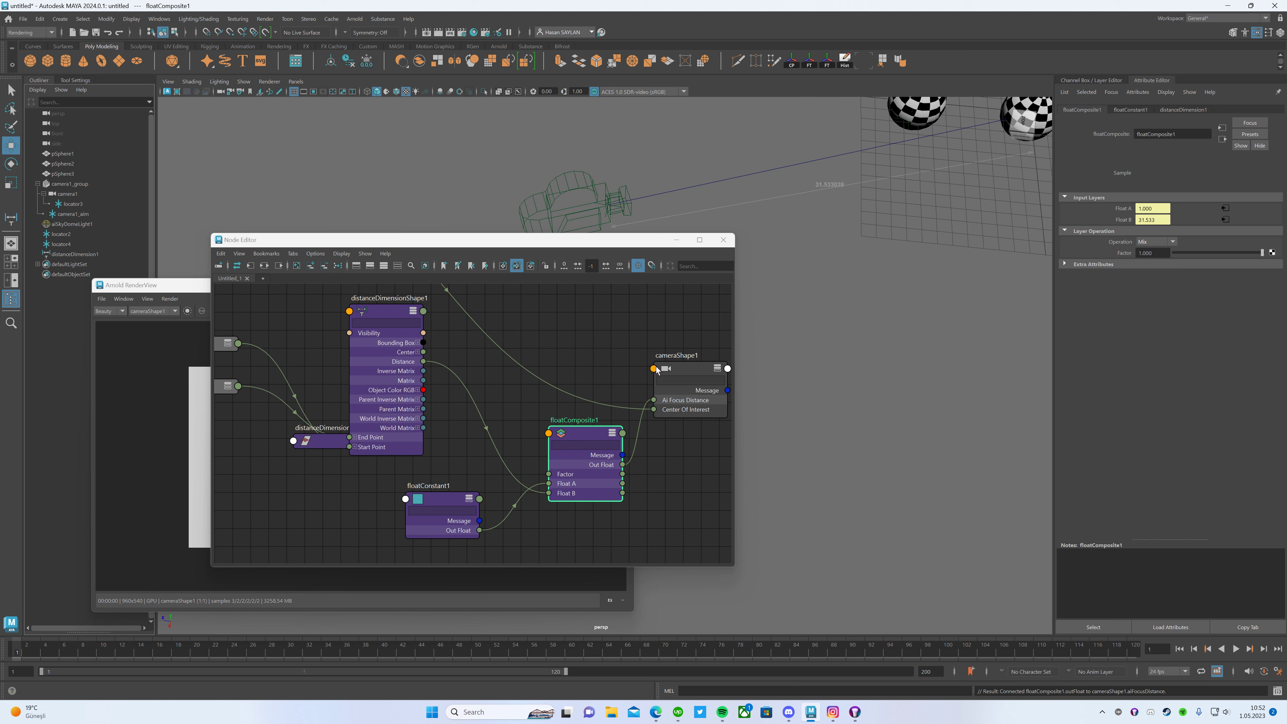
left_click(691, 379)
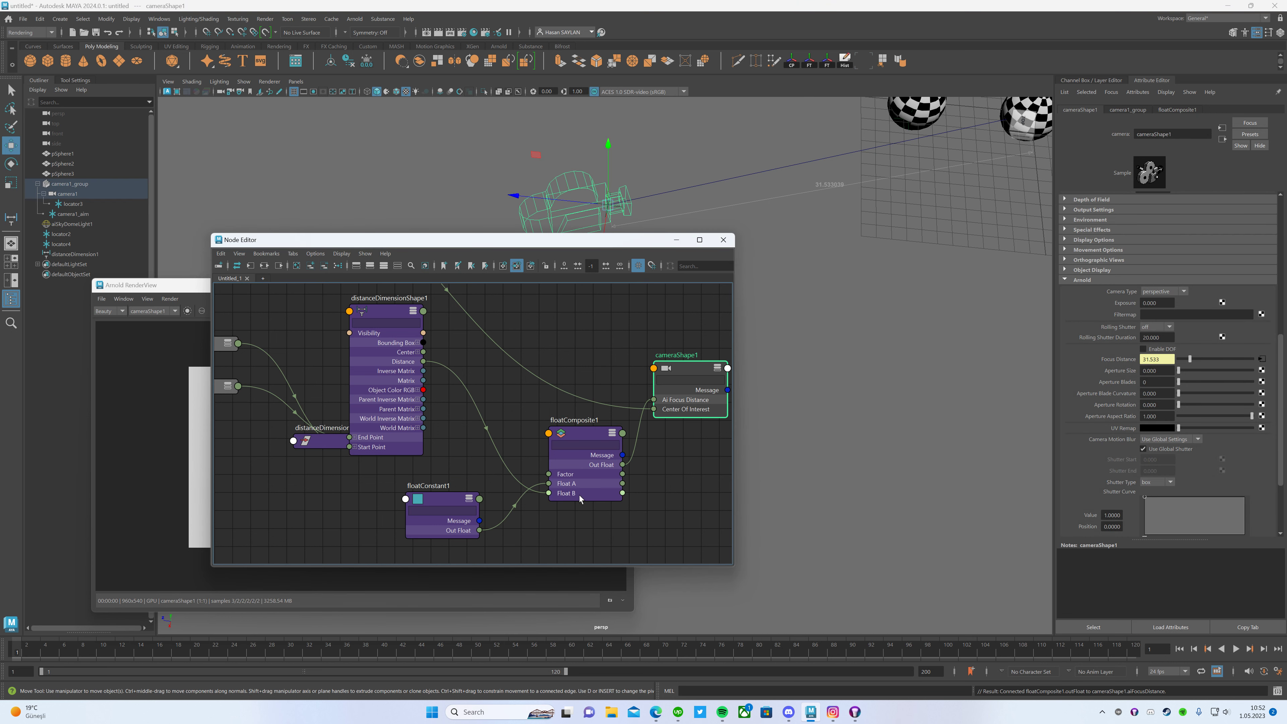
Set the Mix factor to 0 and floatConstant1's Float to 35, confirming focus distance reads 35.
left_click(560, 440)
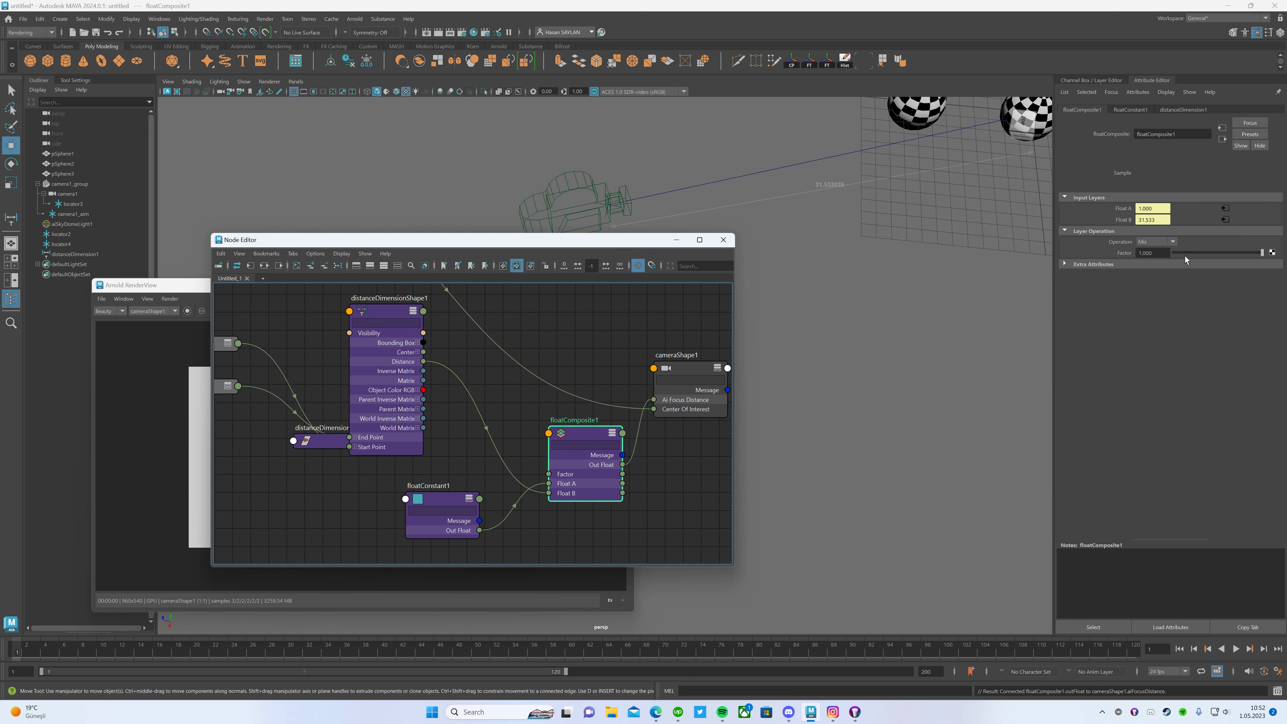
left_click_drag(1186, 253, 1140, 256)
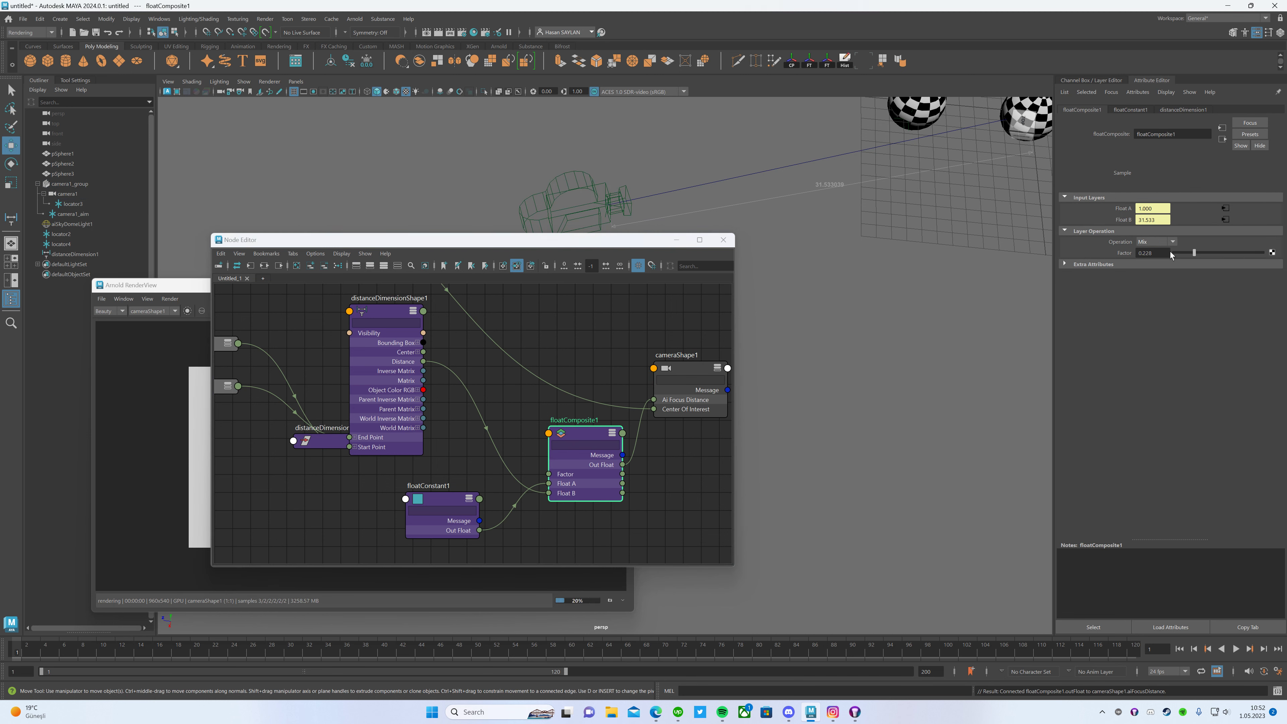
left_click(687, 376)
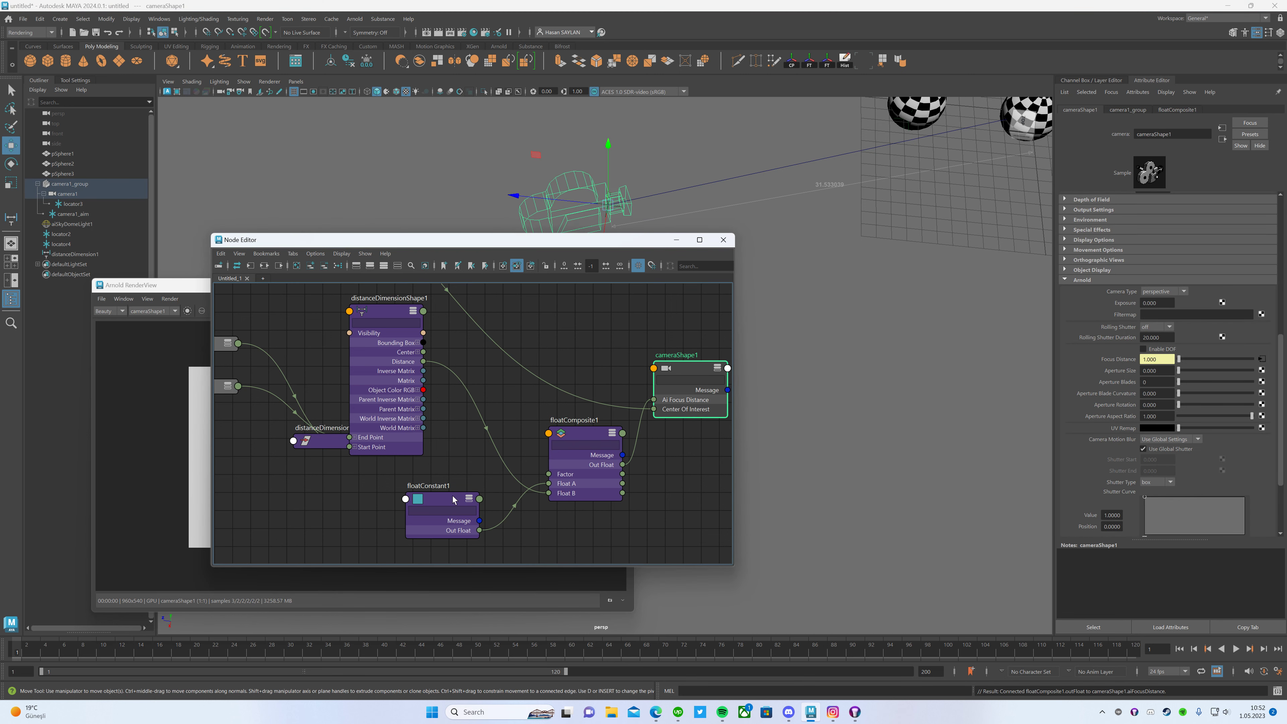
left_click(431, 500)
left_click(1155, 209)
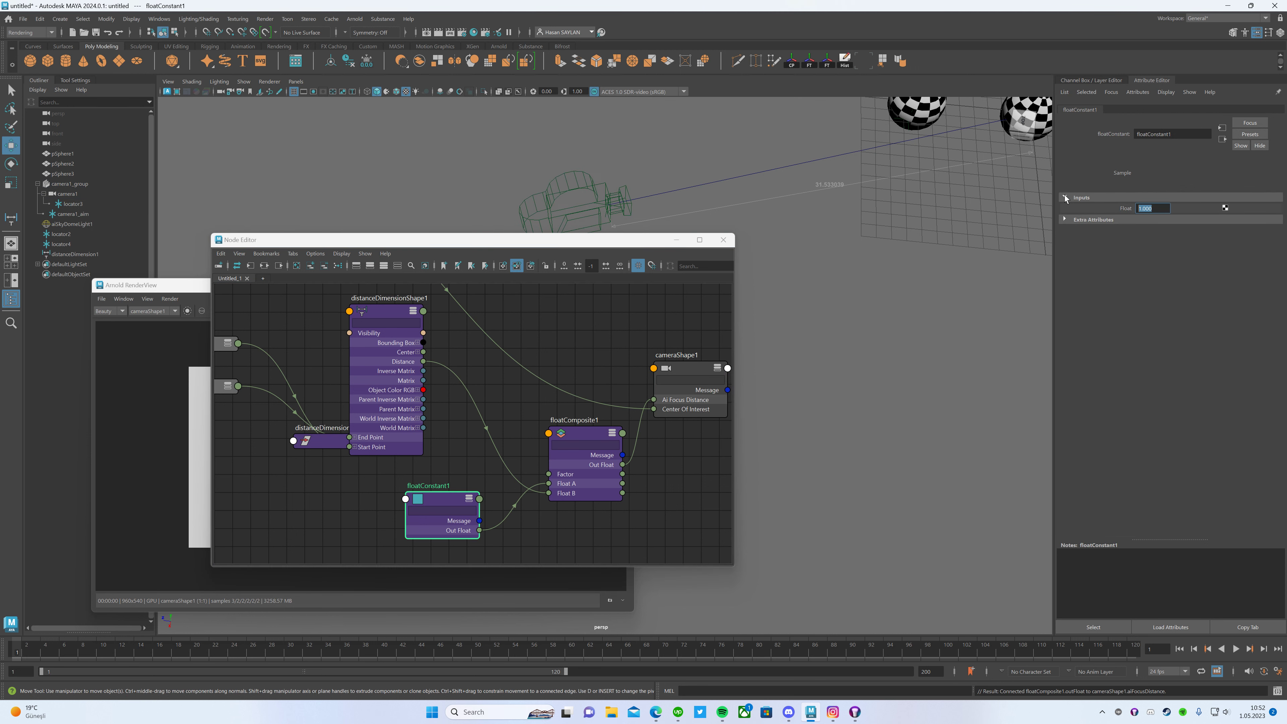
key("Return")
left_click(692, 376)
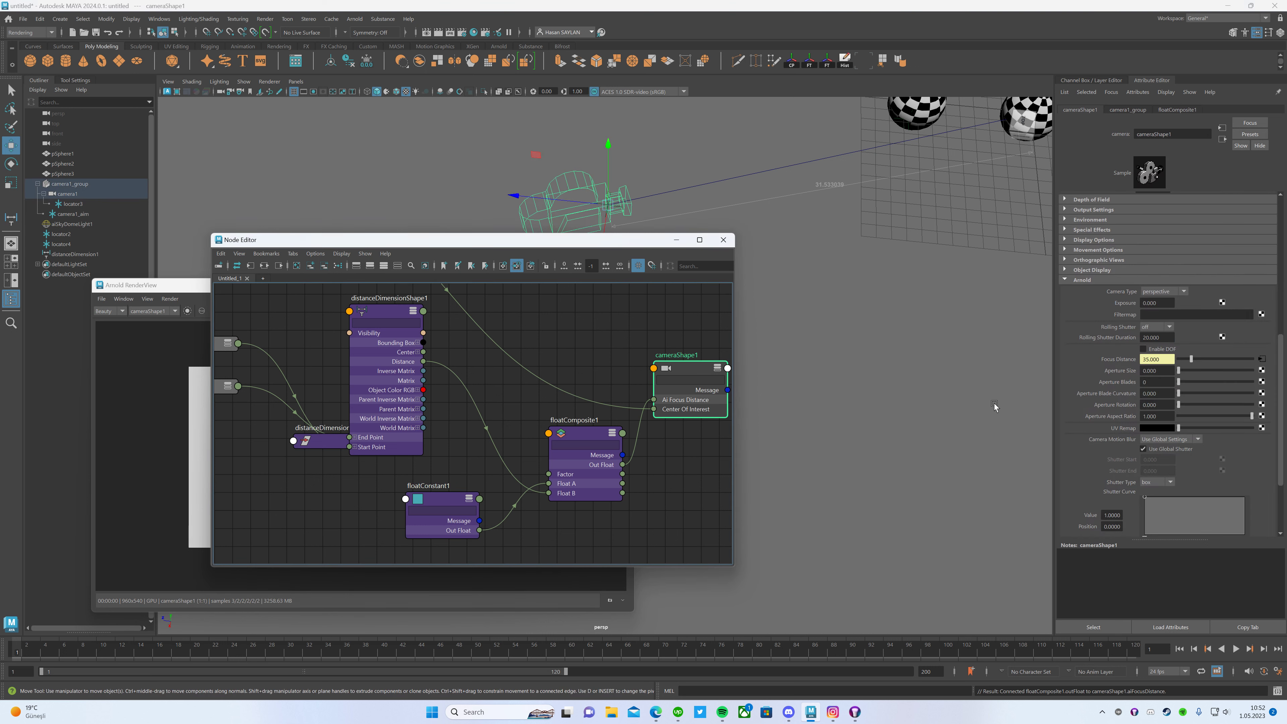
Set the Mix factor back to 1 and confirm focus distance returns to 31.533.
left_click(592, 438)
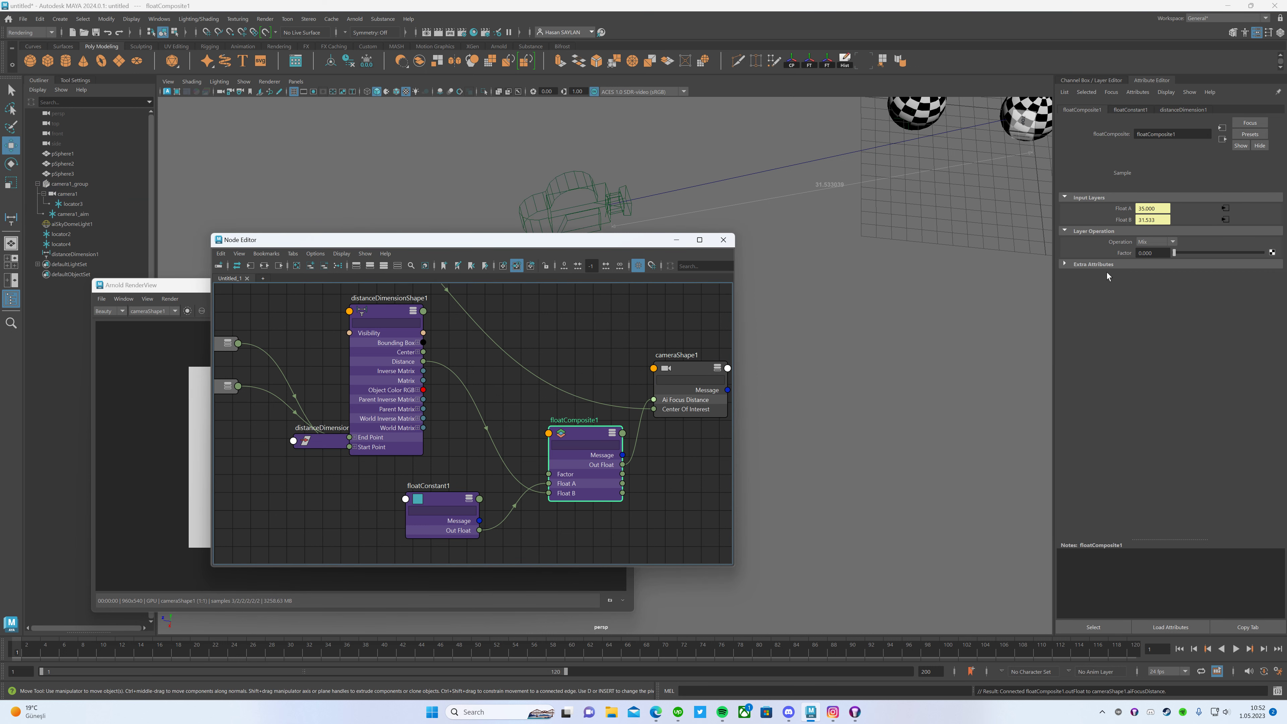
left_click_drag(1175, 253, 1262, 253)
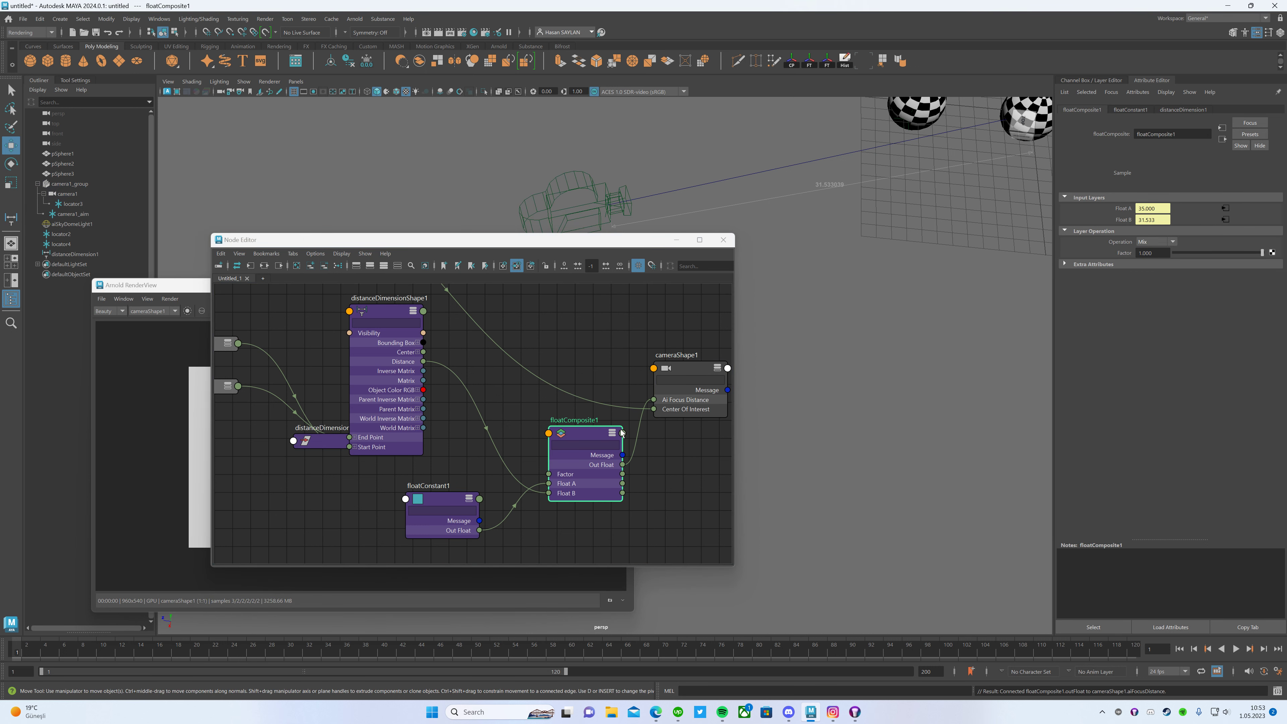
left_click(680, 374)
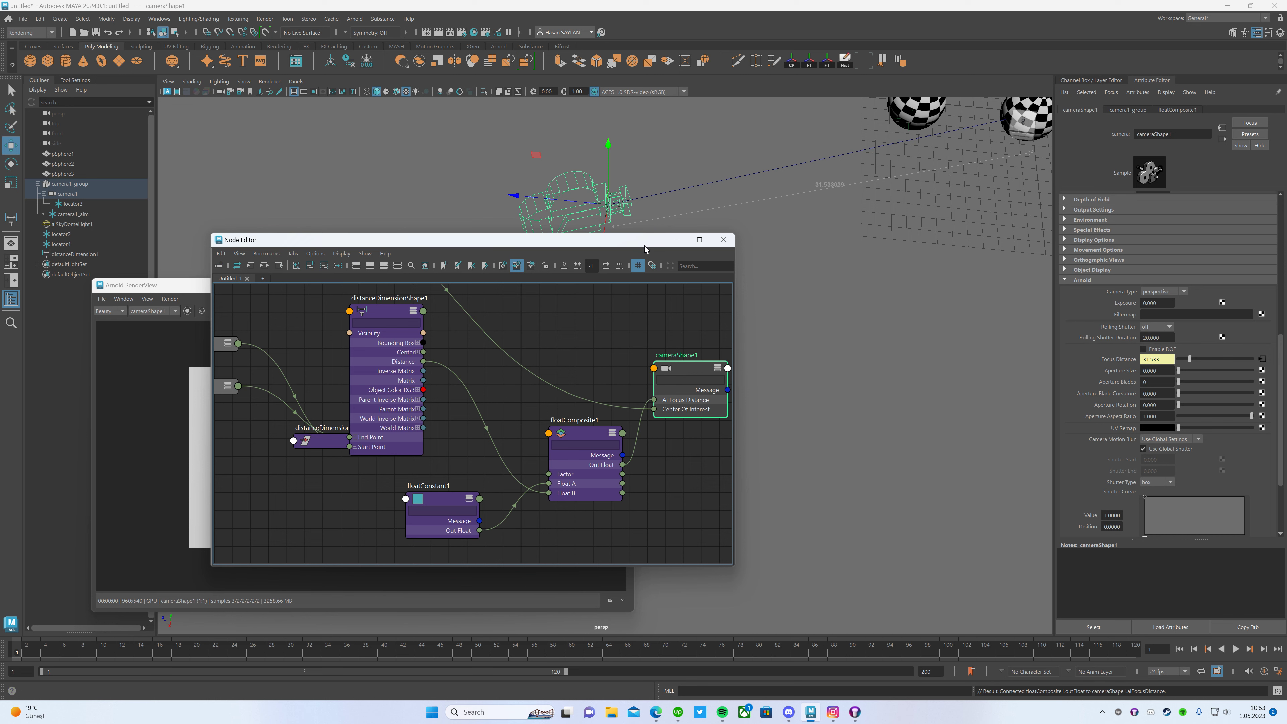
scroll(895, 267, "down", 5)
left_click(919, 214)
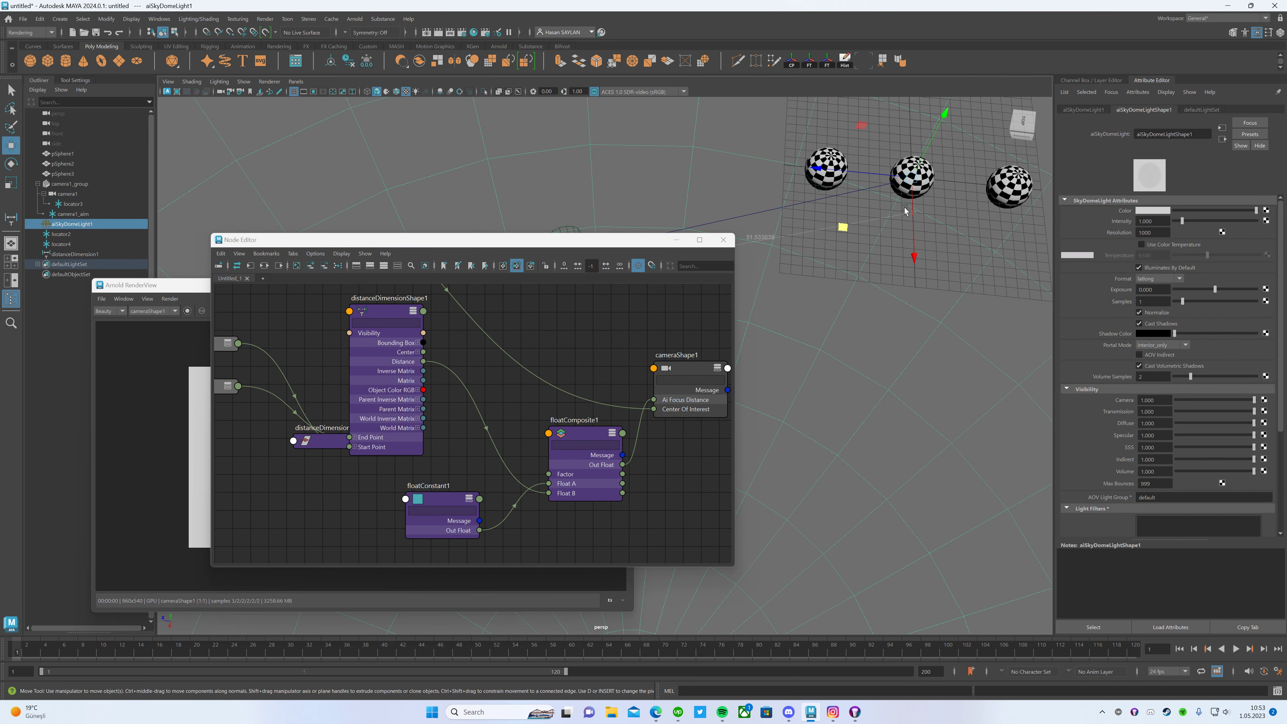
Enable DOF on cameraShape1 with Aperture Size 1.000 so the render blurs the nearest sphere.
mouse_move(905, 211)
left_mouse_down("alt")
mouse_move(836, 226)
mouse_move(849, 261)
left_mouse_up("alt")
left_click(852, 269)
left_click(655, 253)
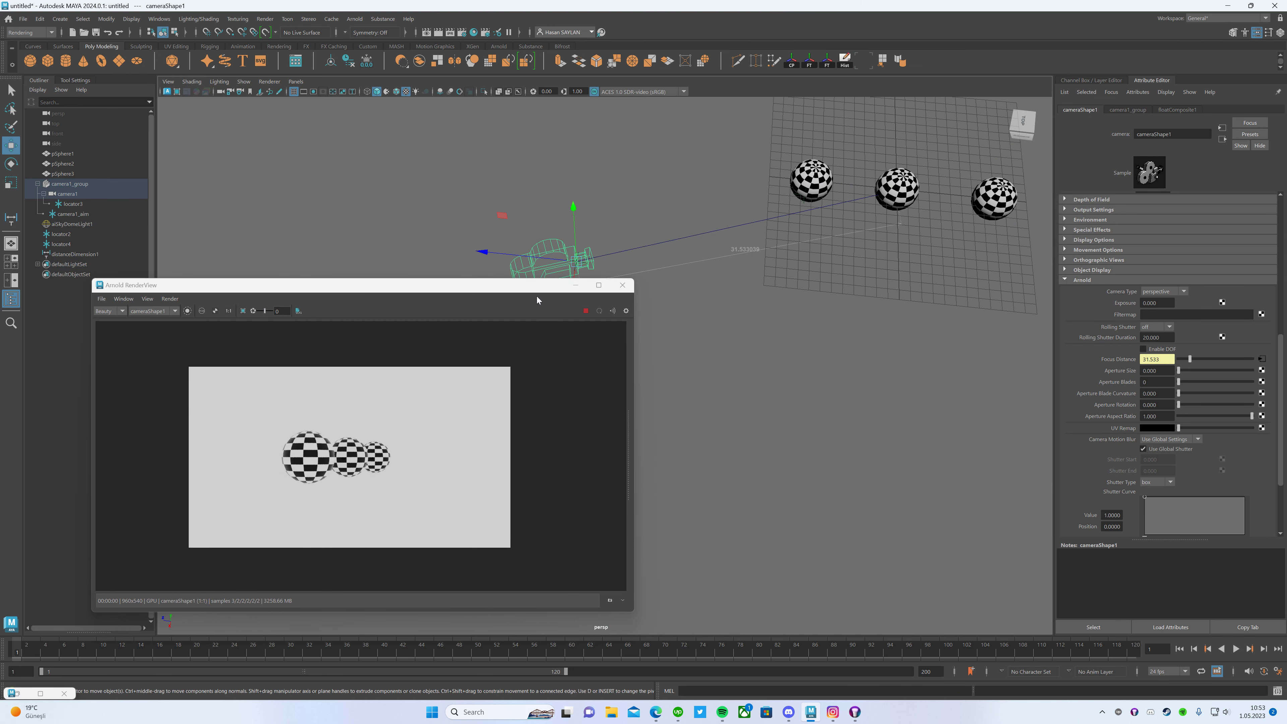
left_click_drag(577, 286, 590, 267)
left_click(1165, 349)
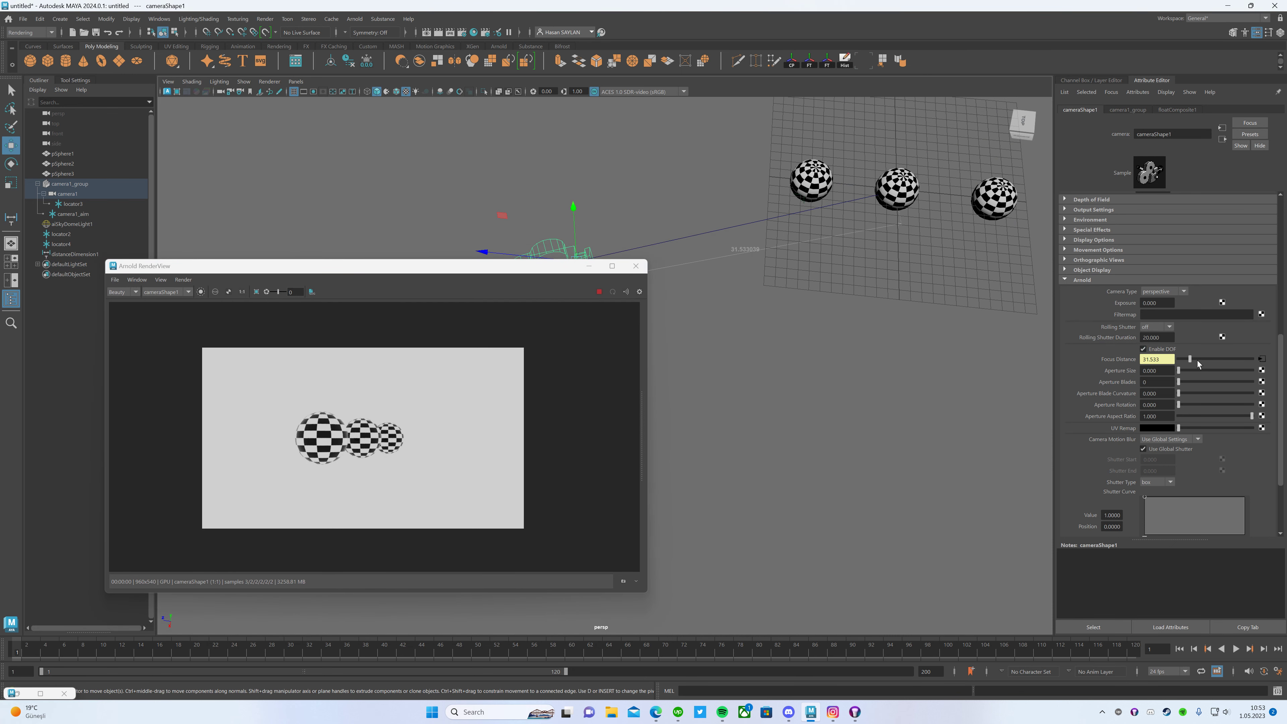
left_click_drag(1179, 370, 1253, 370)
left_click_drag(761, 221, 771, 262, "alt")
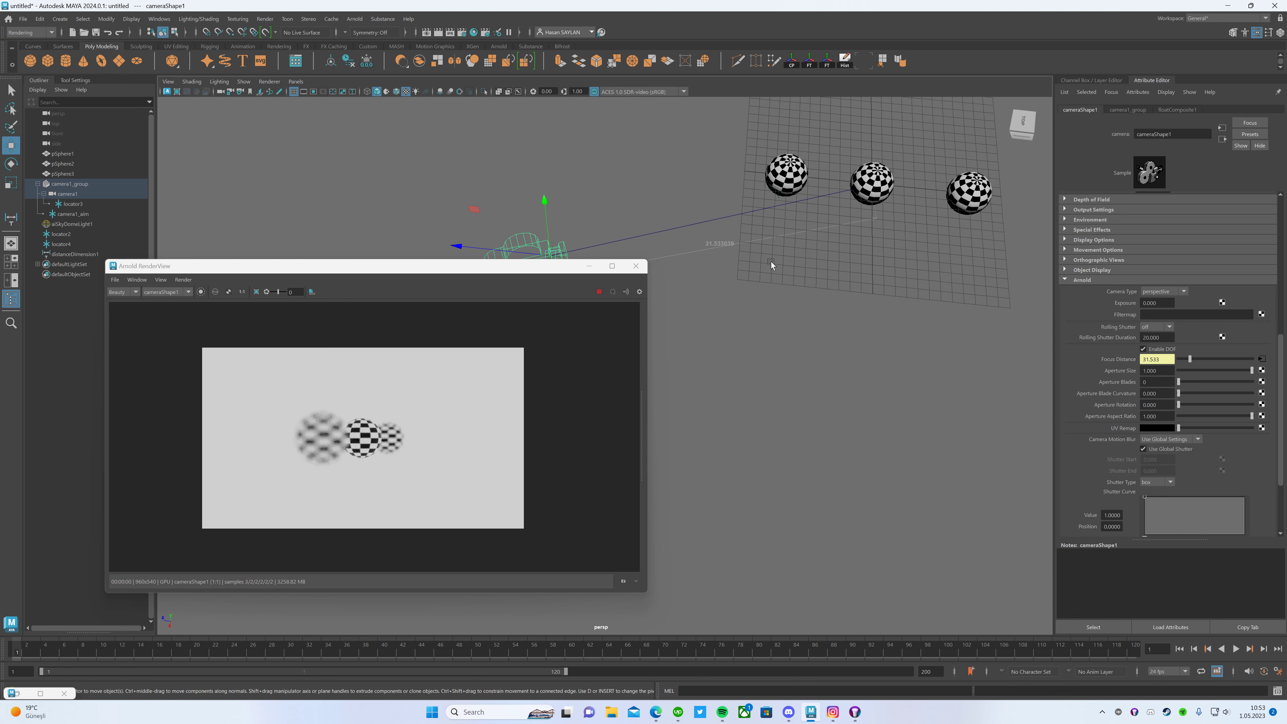
left_click(61, 244)
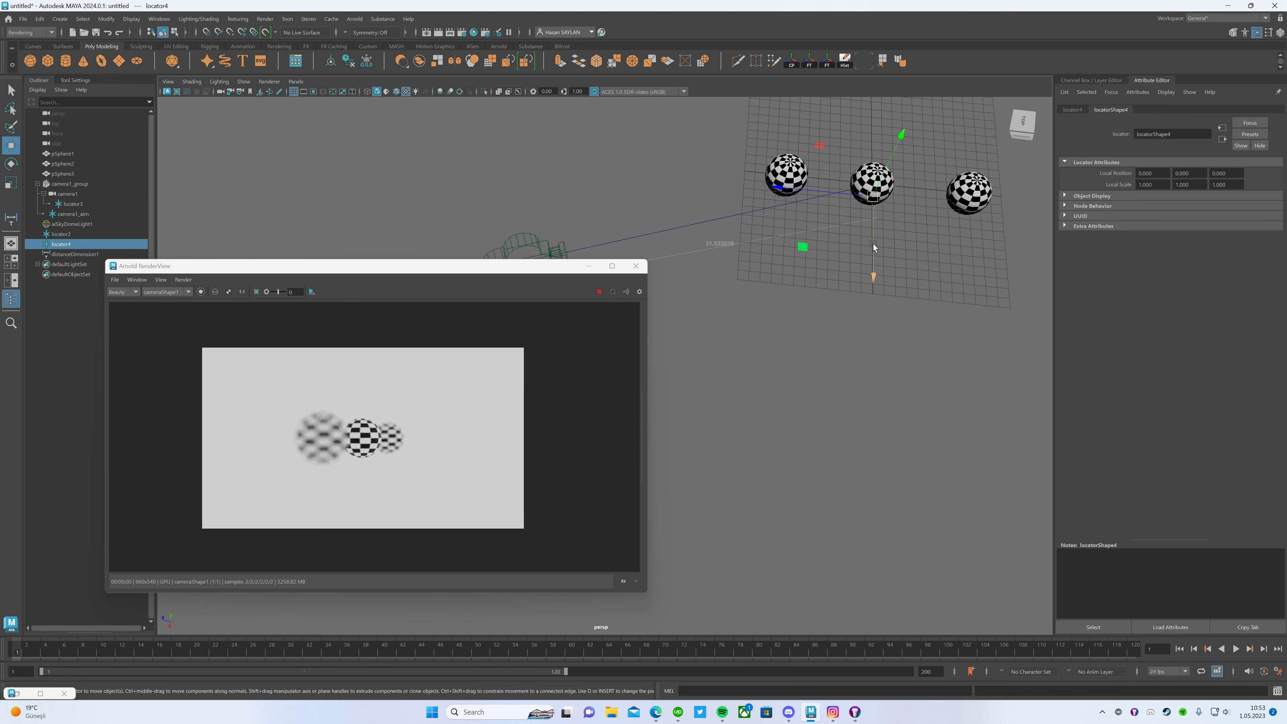
Move camera1 along X so the Arnold render refocuses, keeping the middle sphere sharp.
middle_click_drag(869, 249, 792, 254, "alt")
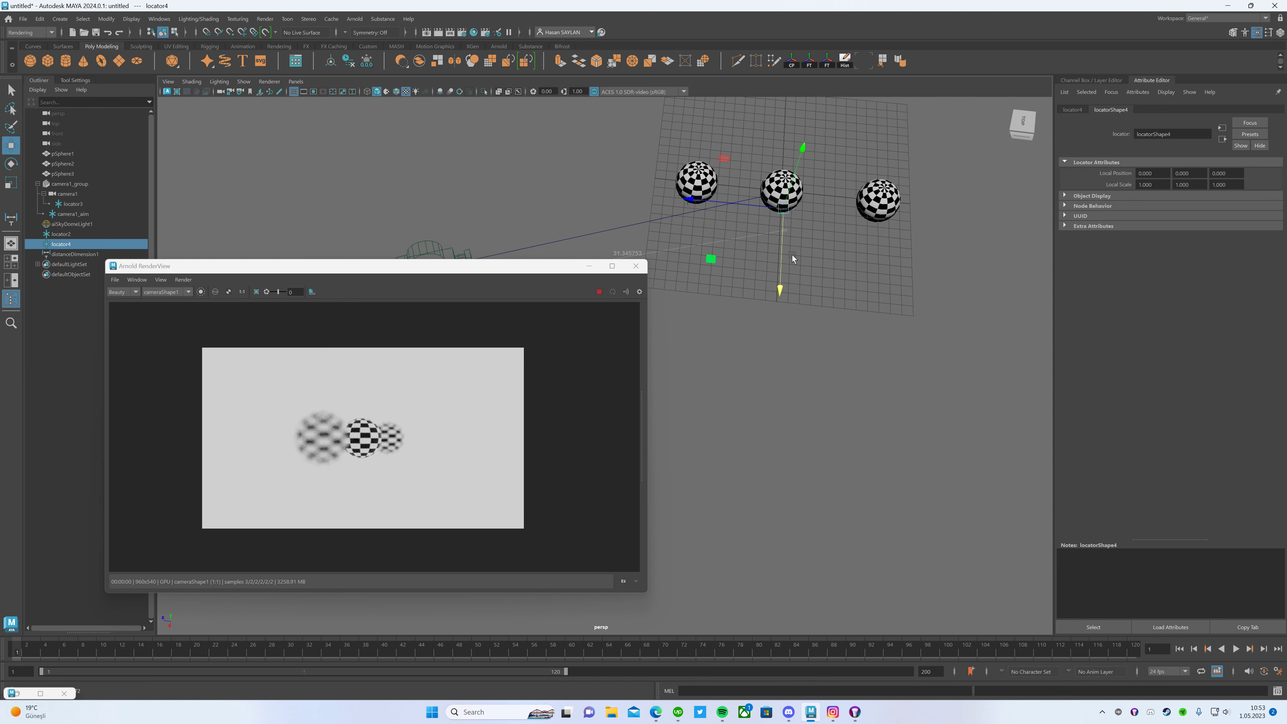
mouse_move(793, 255)
left_mouse_down("alt")
mouse_move(777, 224)
mouse_move(863, 195)
mouse_move(839, 179)
mouse_move(750, 254)
mouse_move(560, 208)
left_mouse_up("alt")
left_click(522, 183)
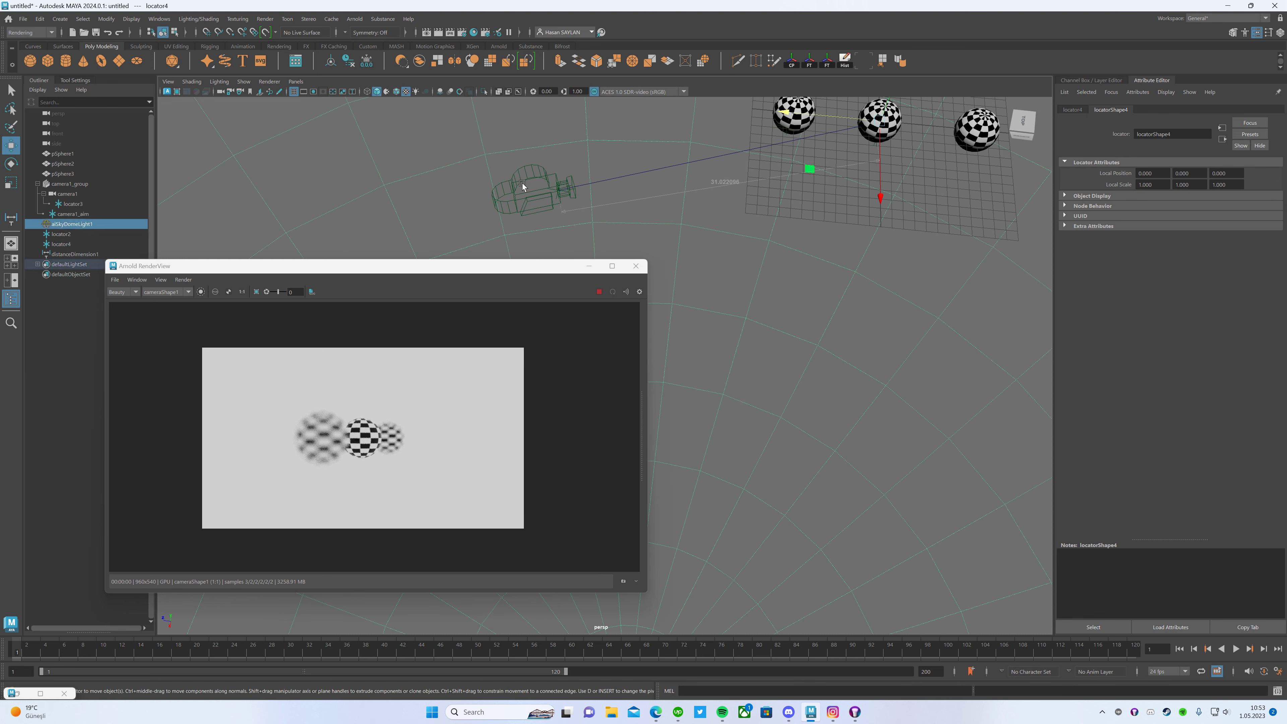
left_click(516, 185)
mouse_move(465, 182)
left_mouse_down()
mouse_move(538, 267)
mouse_move(793, 394)
mouse_move(926, 425)
mouse_move(1003, 422)
mouse_move(1064, 388)
mouse_move(1063, 339)
mouse_move(1006, 308)
mouse_move(864, 388)
mouse_move(673, 371)
mouse_move(444, 305)
mouse_move(373, 266)
left_mouse_up()
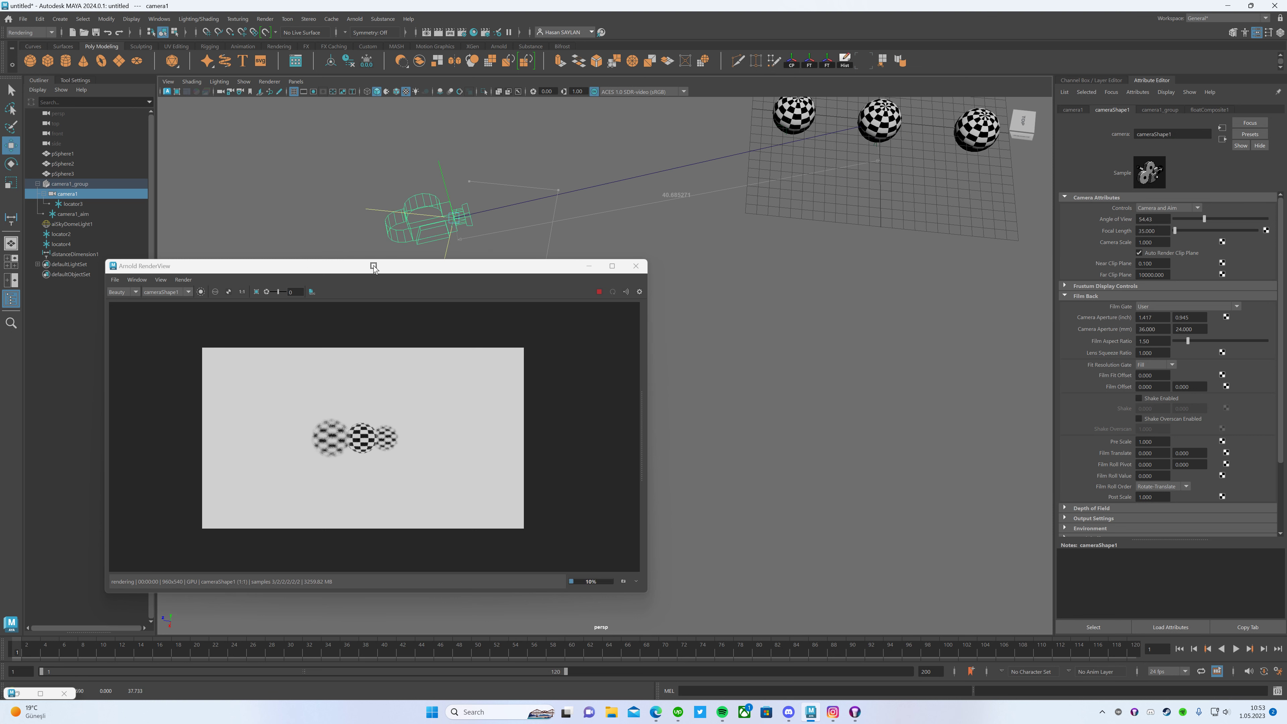
Move camera1 lower and farther back from the spheres.
scroll(820, 191, "down", 2)
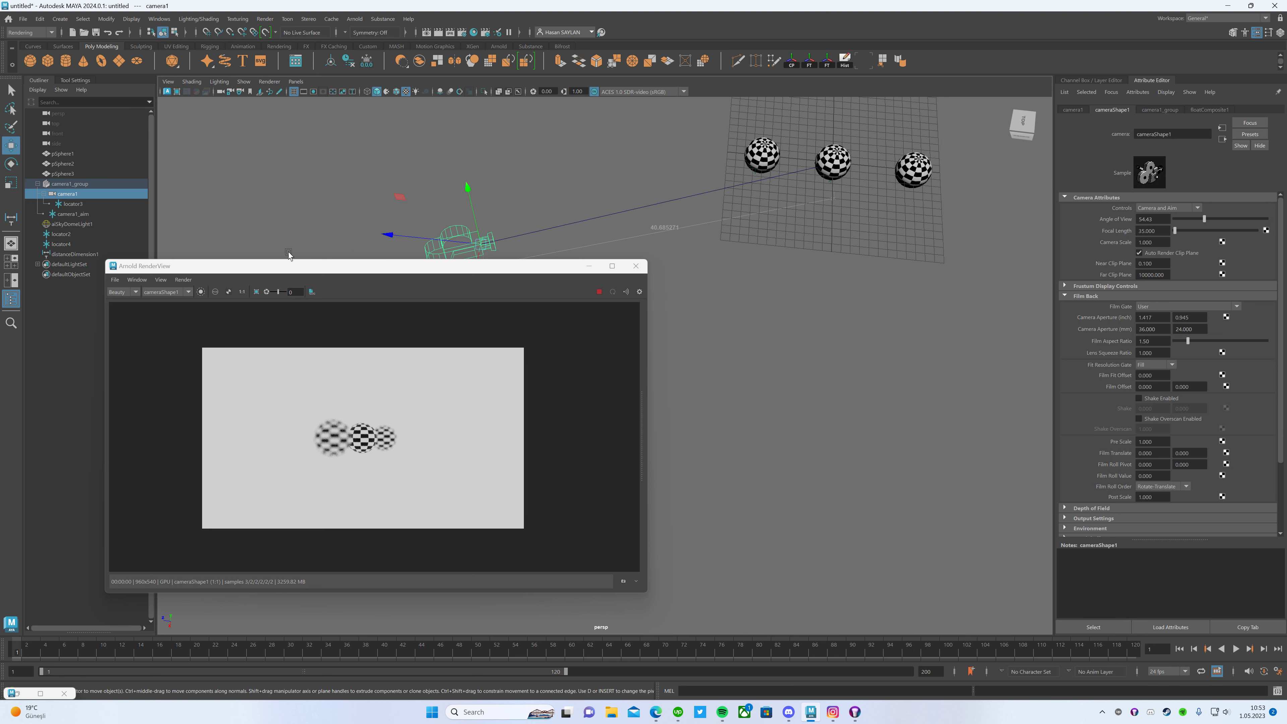
mouse_move(288, 253)
left_mouse_down("alt")
mouse_move(698, 250)
mouse_move(831, 211)
mouse_move(714, 249)
mouse_move(739, 374)
mouse_move(819, 195)
mouse_move(767, 415)
mouse_move(778, 377)
mouse_move(875, 314)
left_mouse_up("alt")
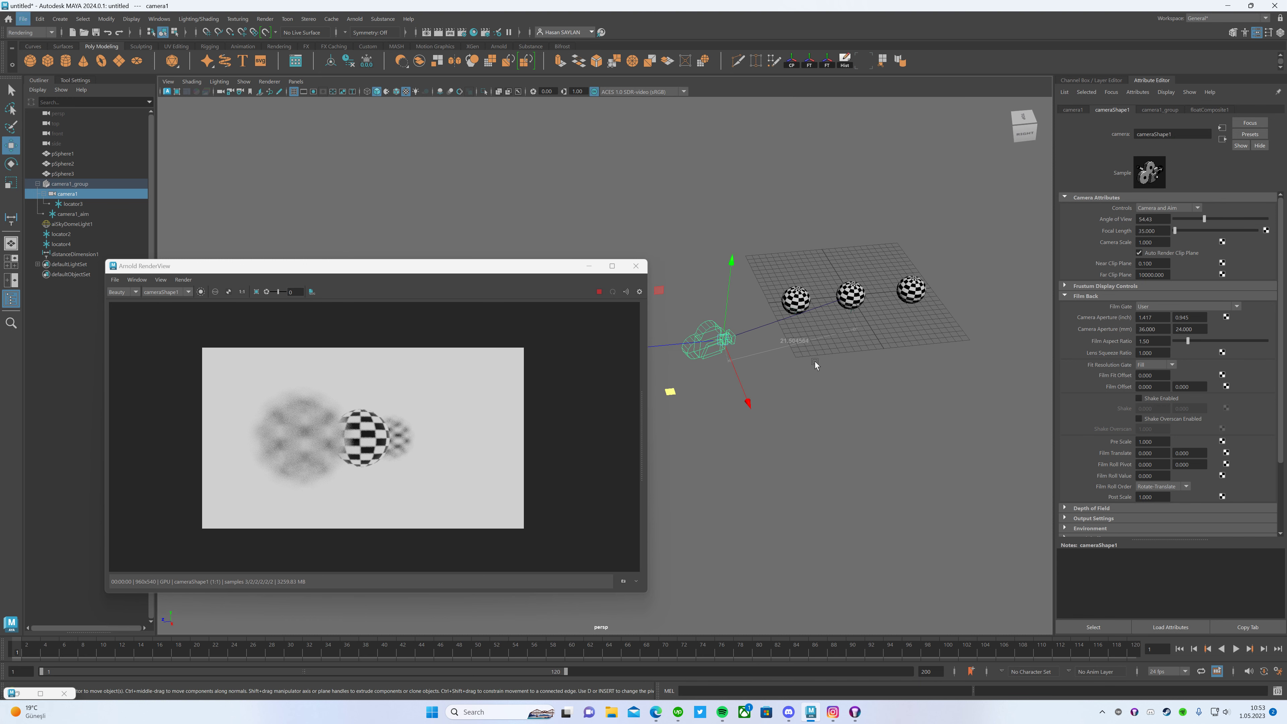
middle_click_drag(815, 361, 827, 410)
left_click_drag(851, 358, 825, 349, "alt")
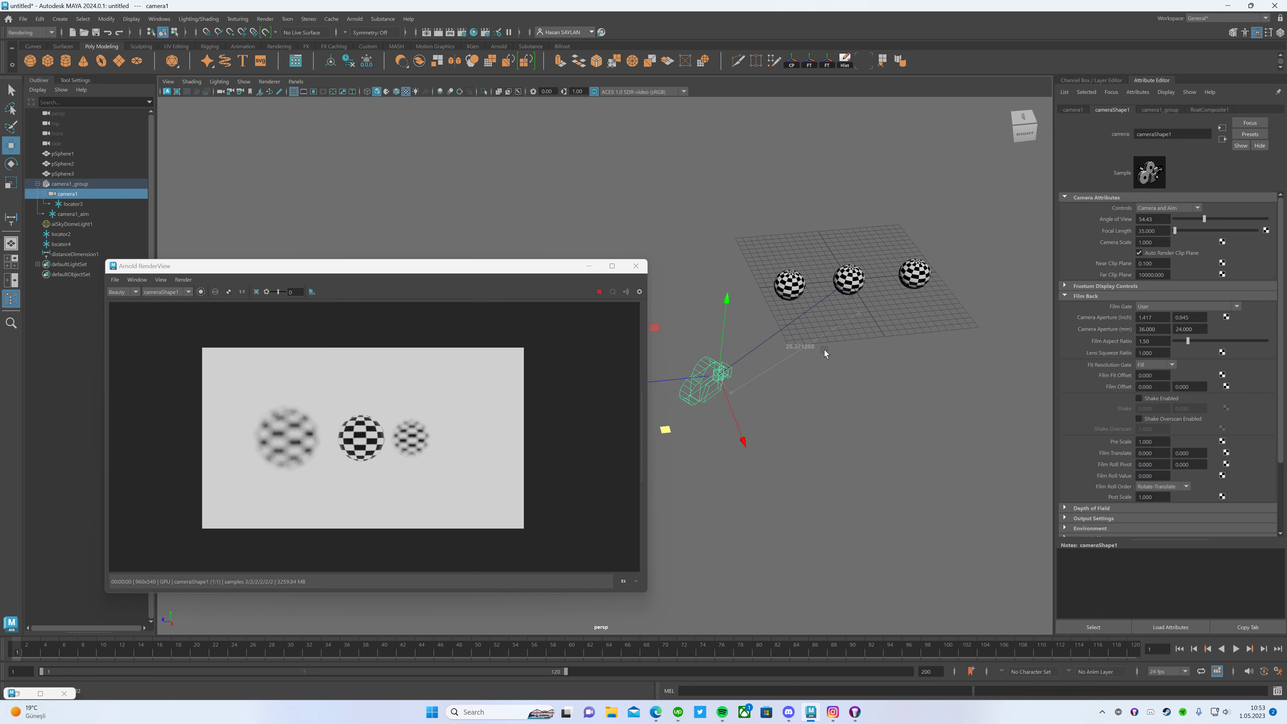
Reposition the Arnold RenderView window toward the lower left.
mouse_move(824, 349)
middle_mouse_down("alt")
mouse_move(674, 289)
mouse_move(760, 289)
middle_mouse_up("alt")
left_click_drag(565, 275, 441, 330)
right_click_drag(836, 265, 809, 283, "alt")
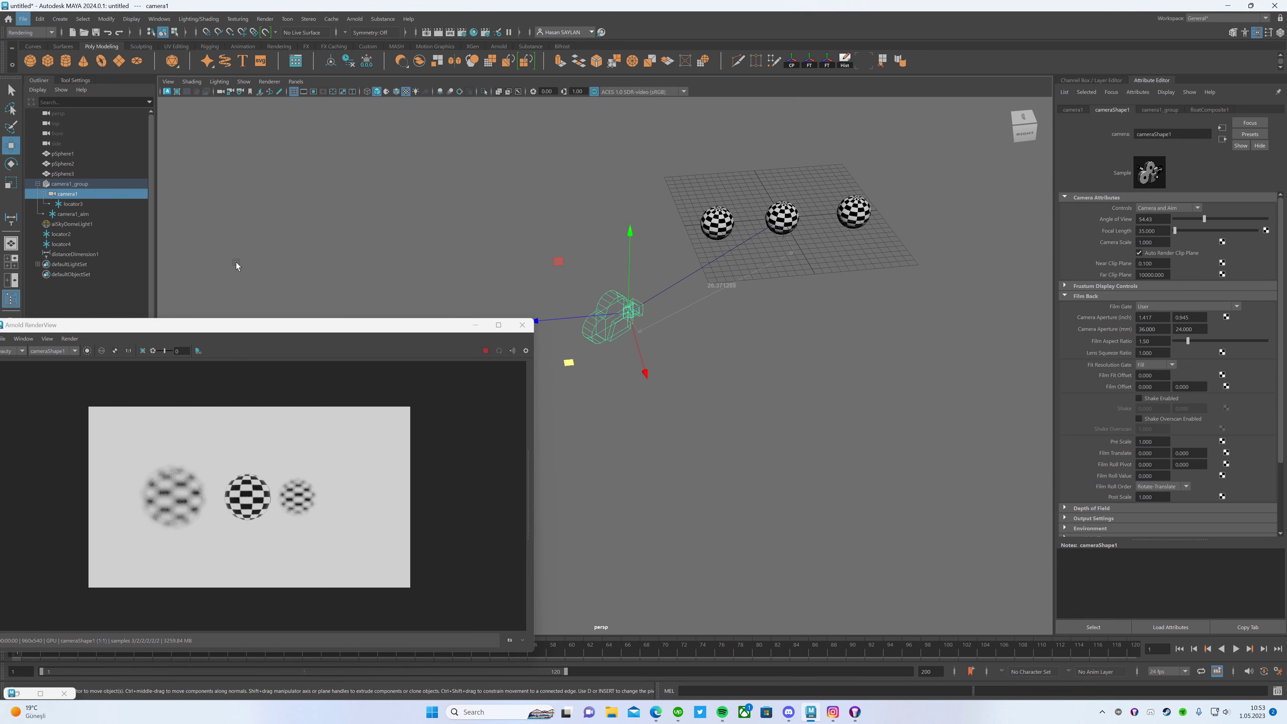
Trial-move locator4, undo it, then move camera1 to the far side of the spheres.
left_click(61, 244)
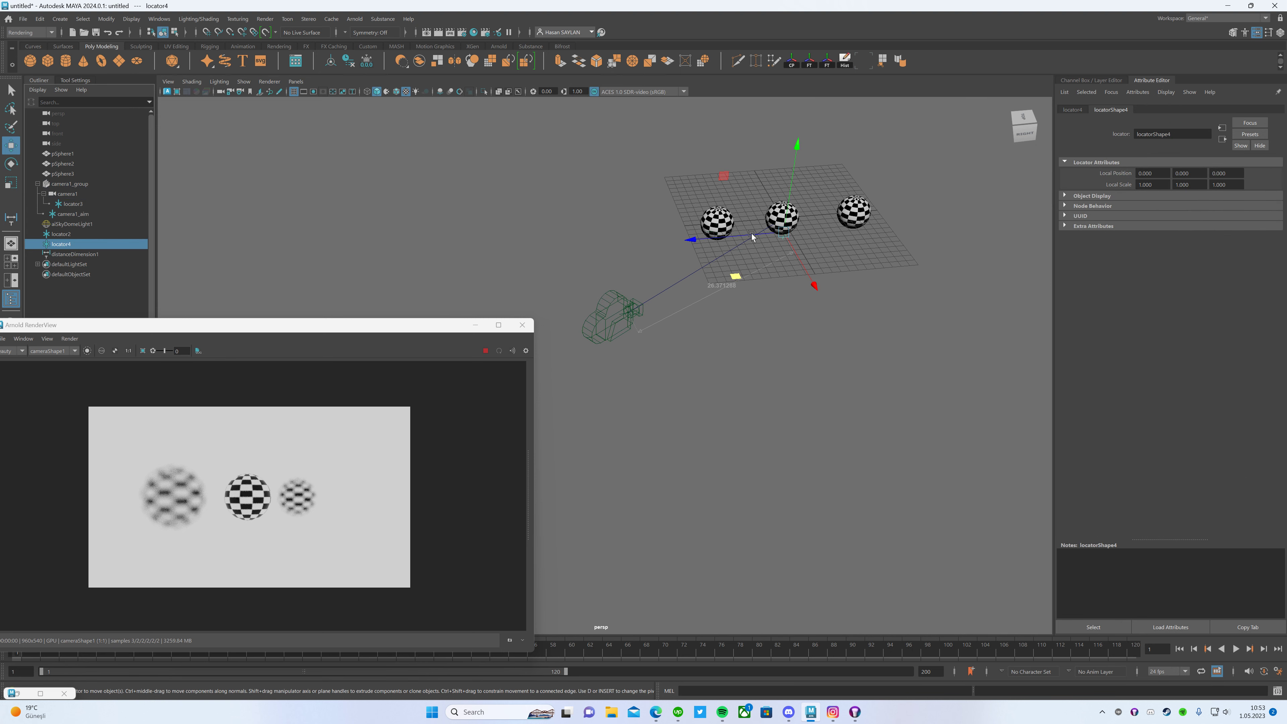
left_click_drag(752, 233, 683, 233)
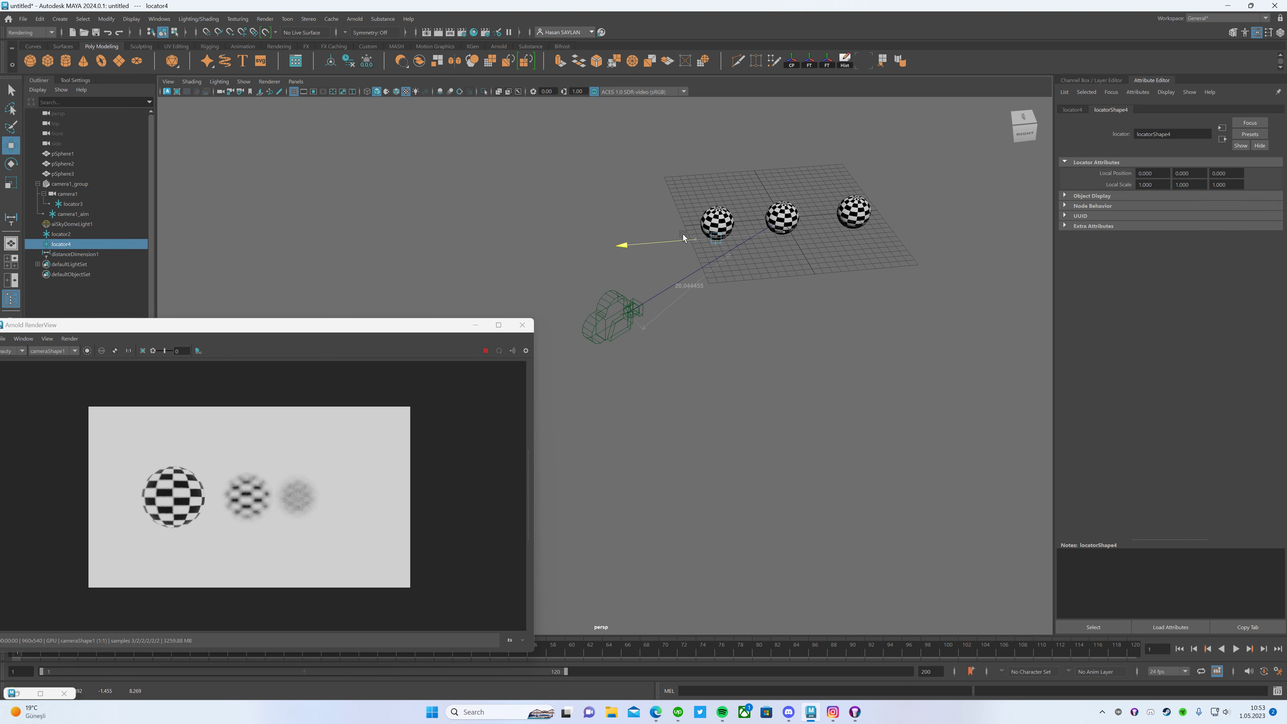
left_click_drag(667, 283, 798, 329)
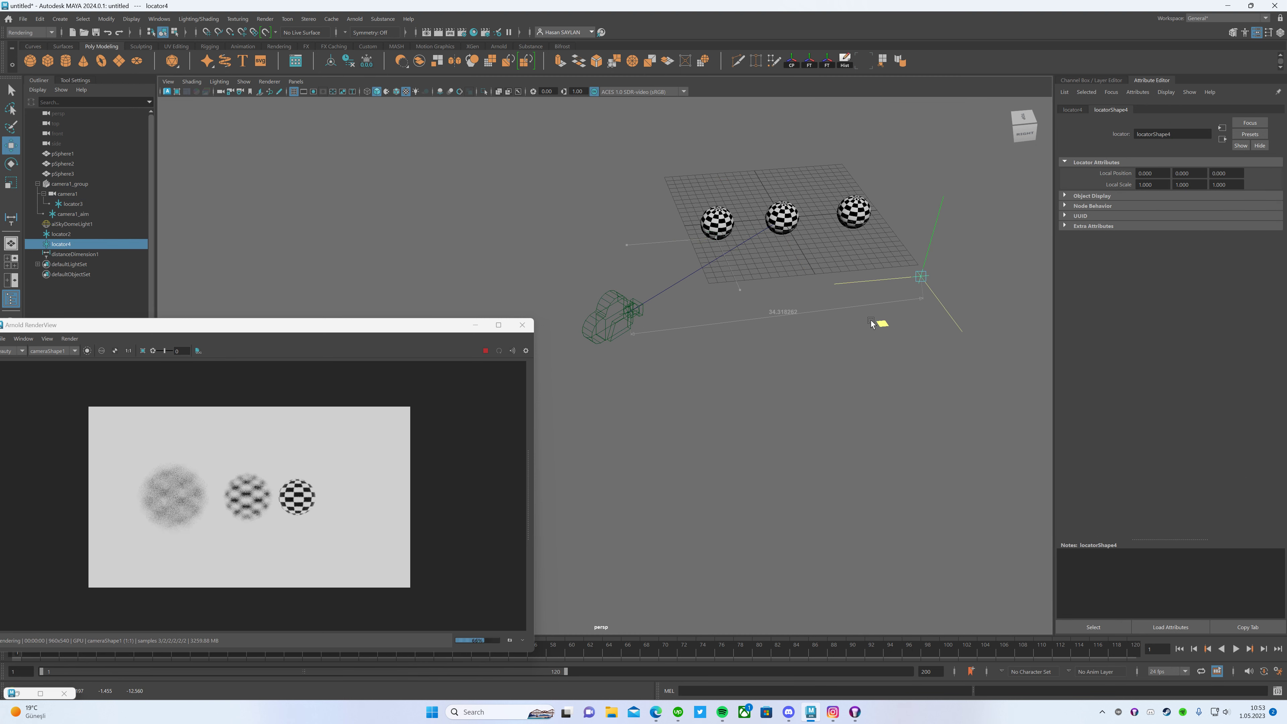
key("ctrl+z")
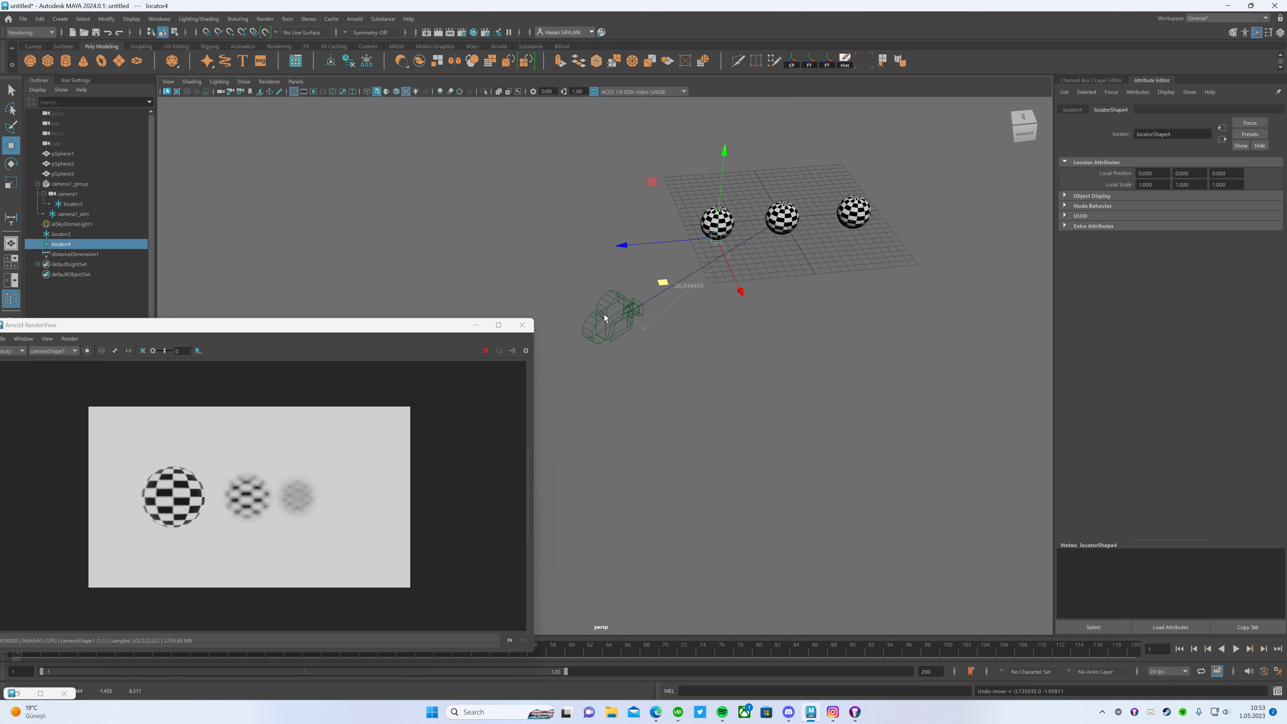
left_click(632, 317)
mouse_move(574, 363)
middle_mouse_down()
mouse_move(962, 361)
mouse_move(871, 282)
middle_mouse_up()
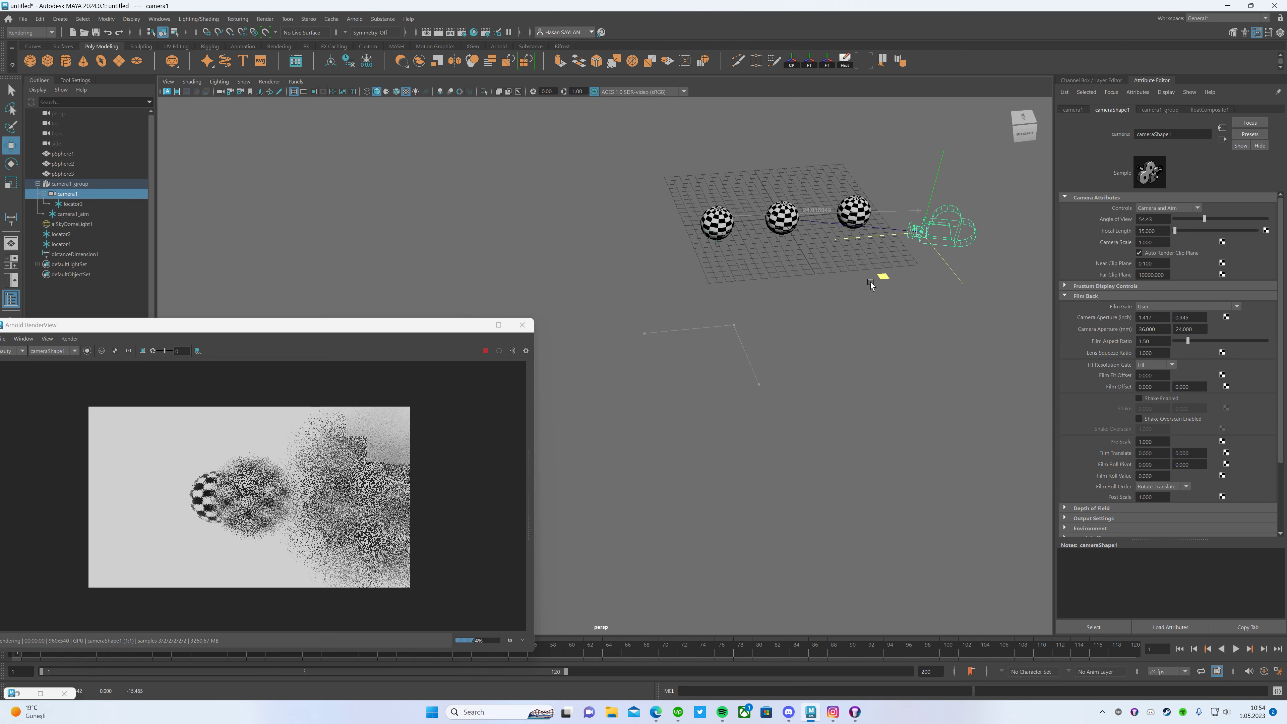
Slide locator4 onto the first, nearest sphere so only it renders sharp.
left_click(718, 241)
mouse_move(722, 242)
middle_mouse_down()
mouse_move(846, 244)
mouse_move(715, 250)
middle_mouse_up()
left_click_drag(446, 327, 647, 210)
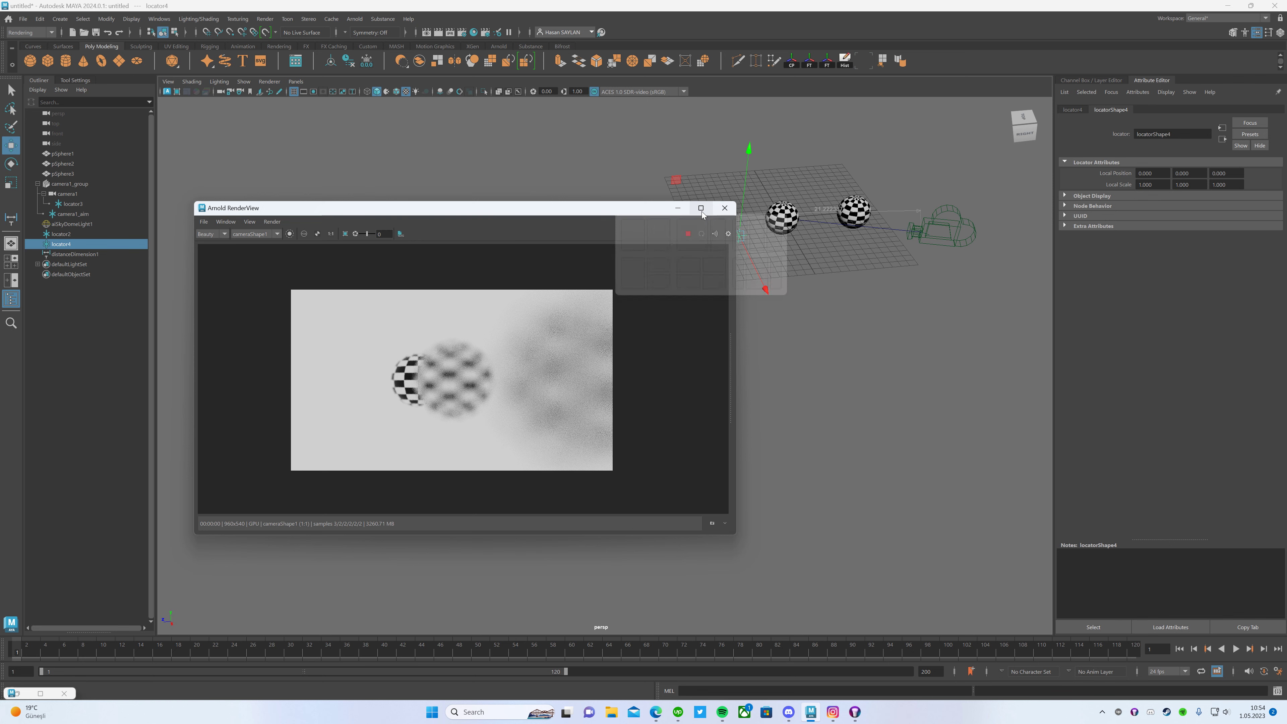
key("alt+z")
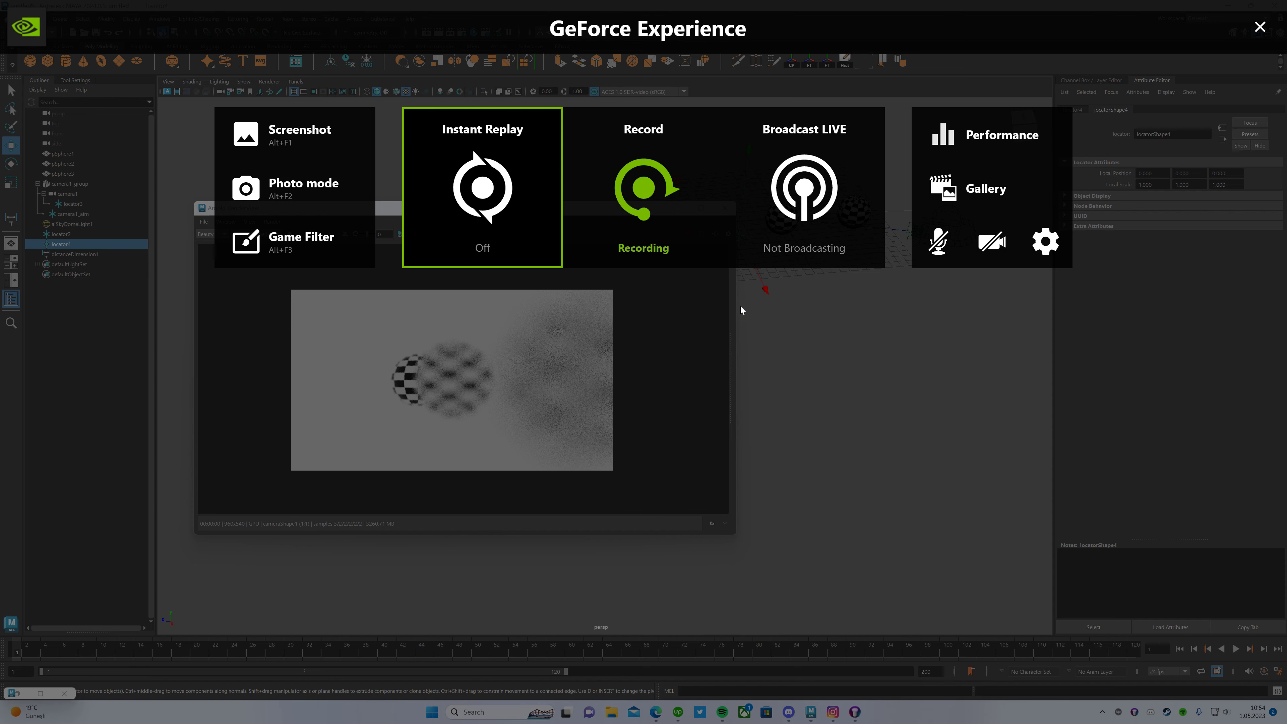